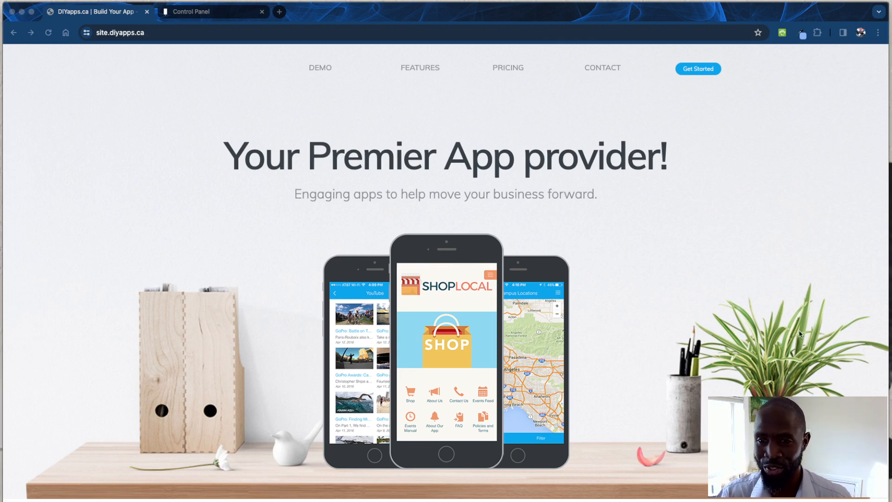
Start the app sign-up from the DIYapps.ca site and show the Real Estate template category
click(750, 312)
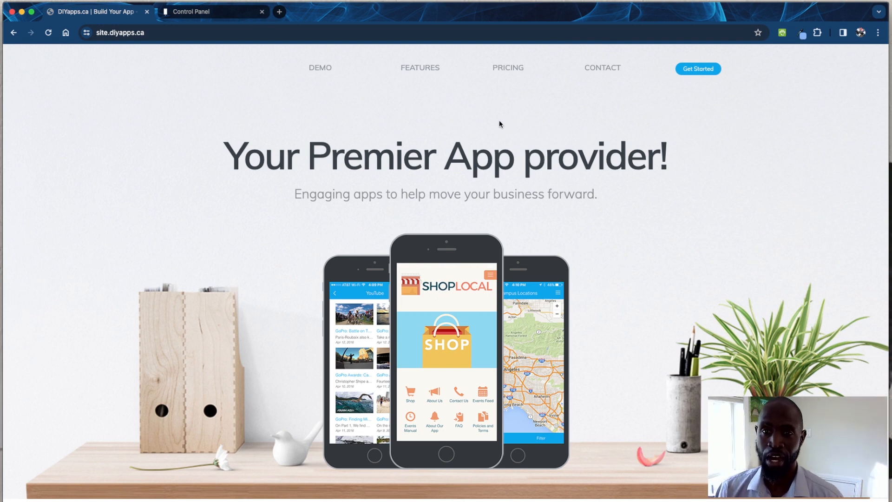
click(694, 74)
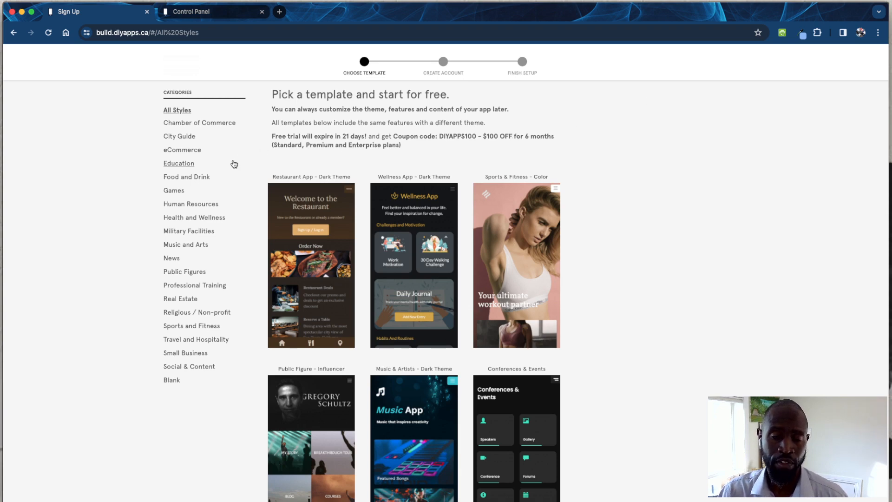
click(191, 298)
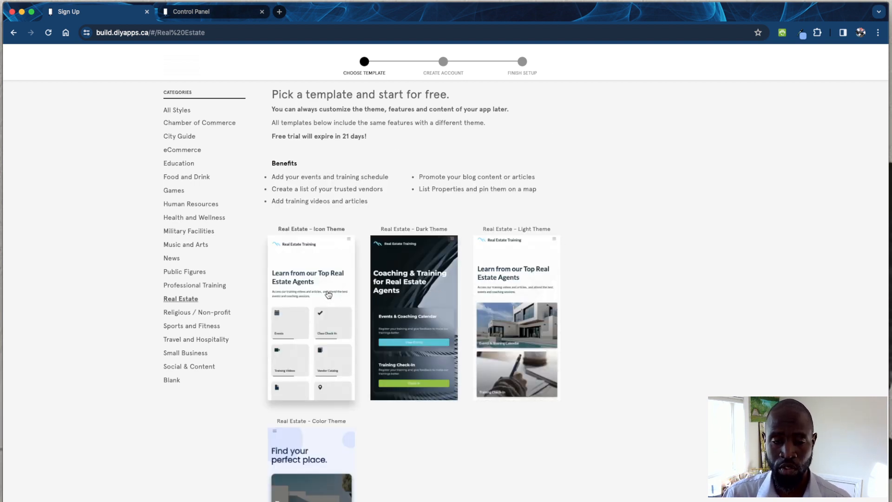
Choose the Real Estate - Dark Theme template and start the app with it
scroll(434, 324, down, 2)
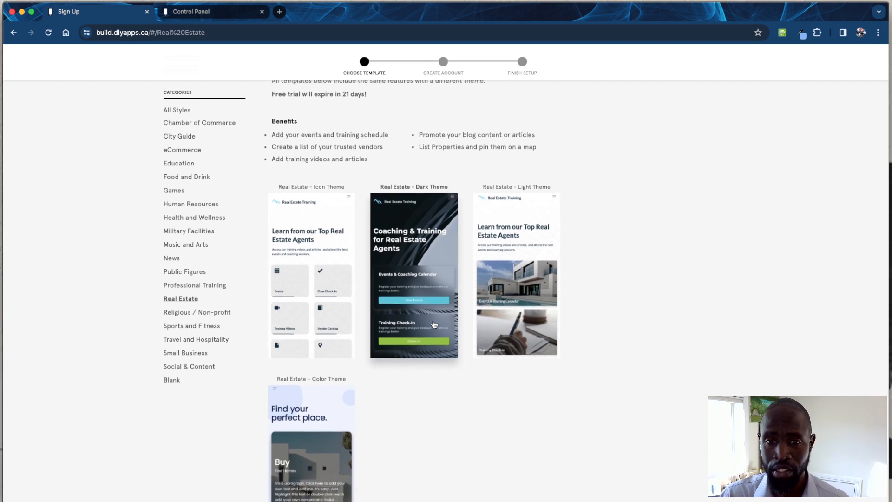
scroll(434, 324, down, 3)
scroll(434, 353, up, 1)
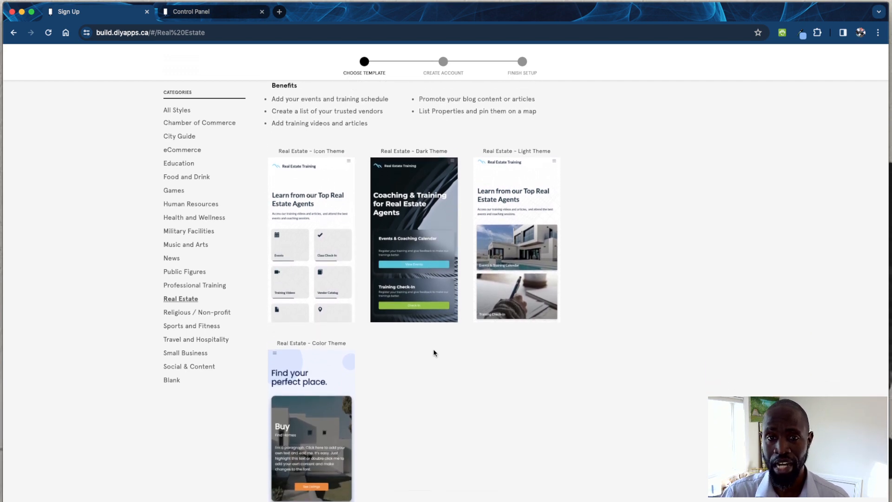
click(428, 279)
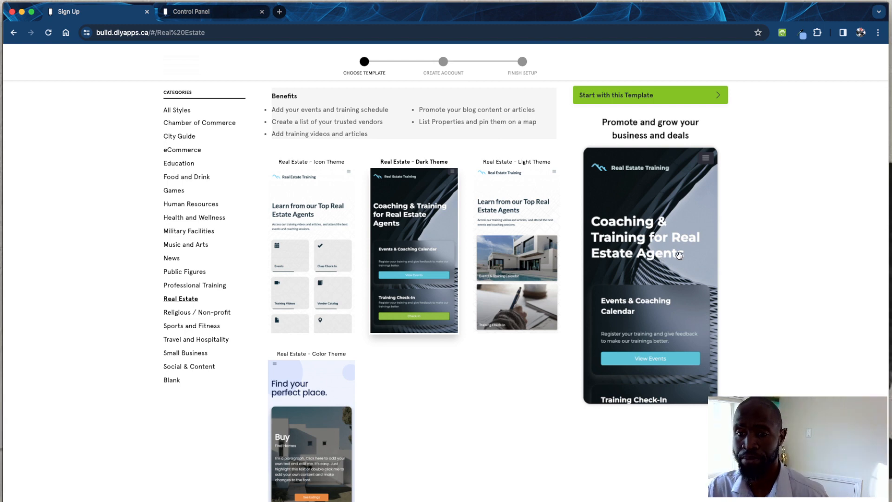
click(651, 98)
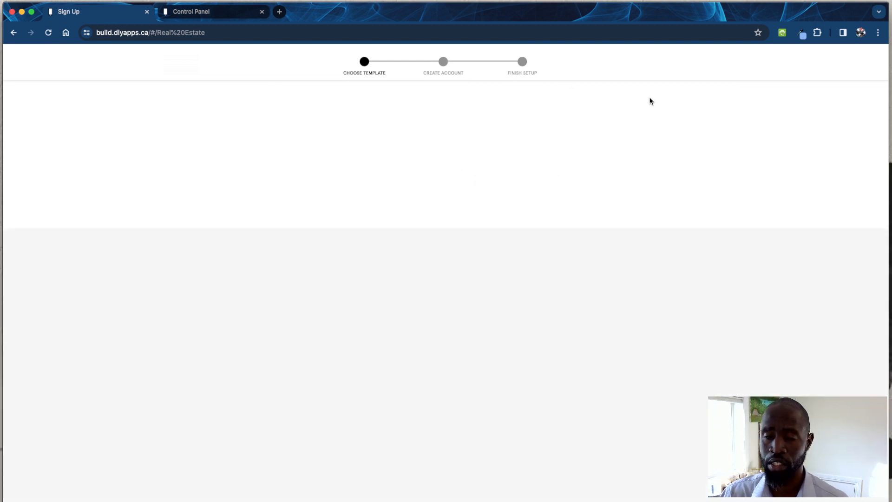
Set the industry to Real Estate in the account creation form
click(441, 222)
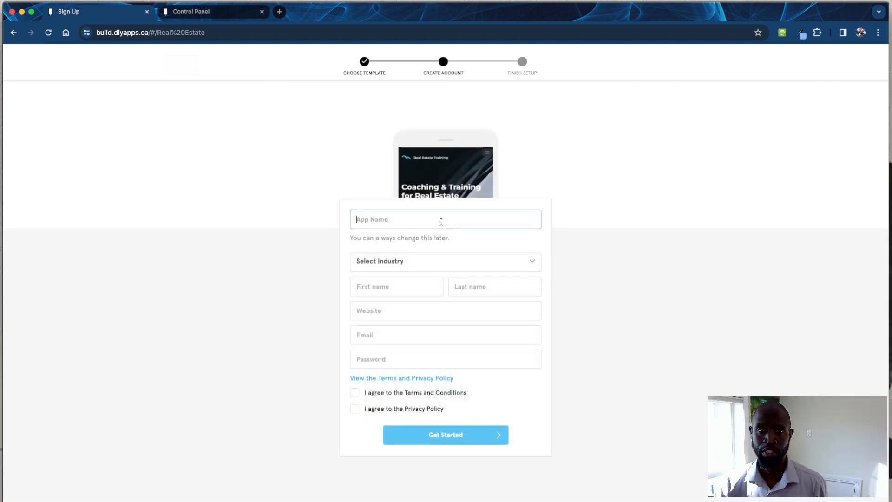
click(434, 257)
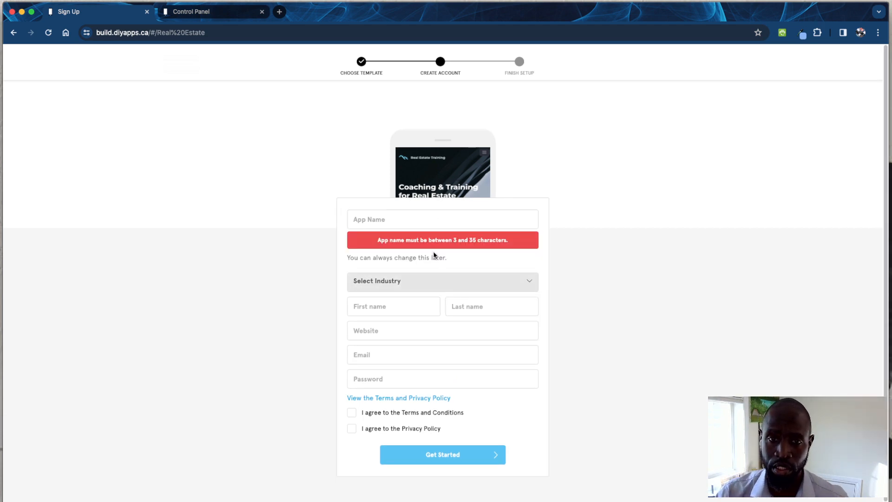
click(426, 278)
scroll(438, 318, down, 5)
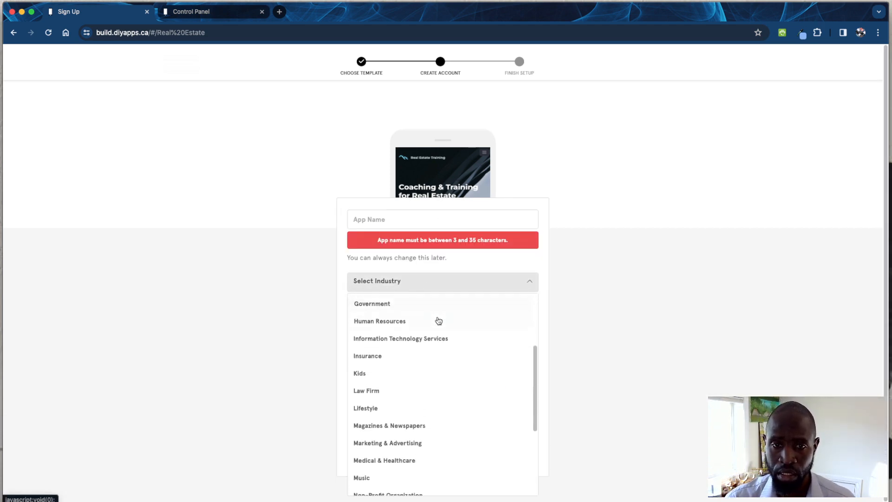
scroll(438, 319, down, 1)
scroll(413, 404, down, 2)
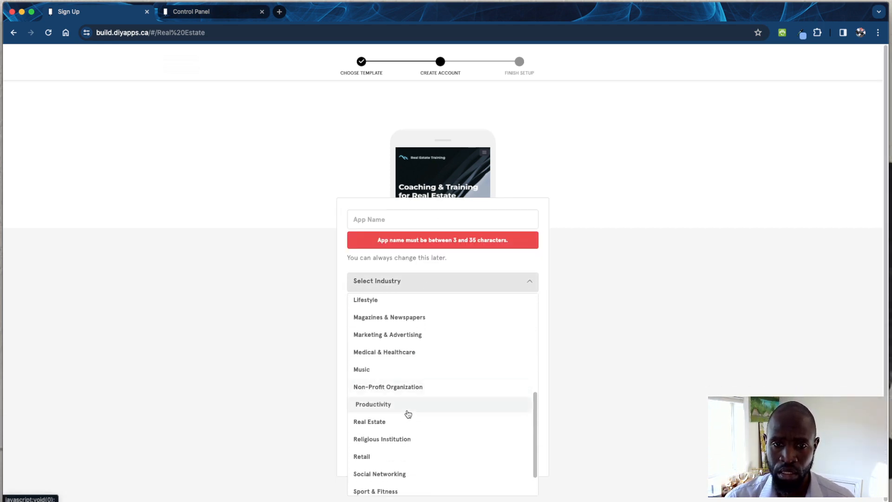
click(402, 423)
click(403, 314)
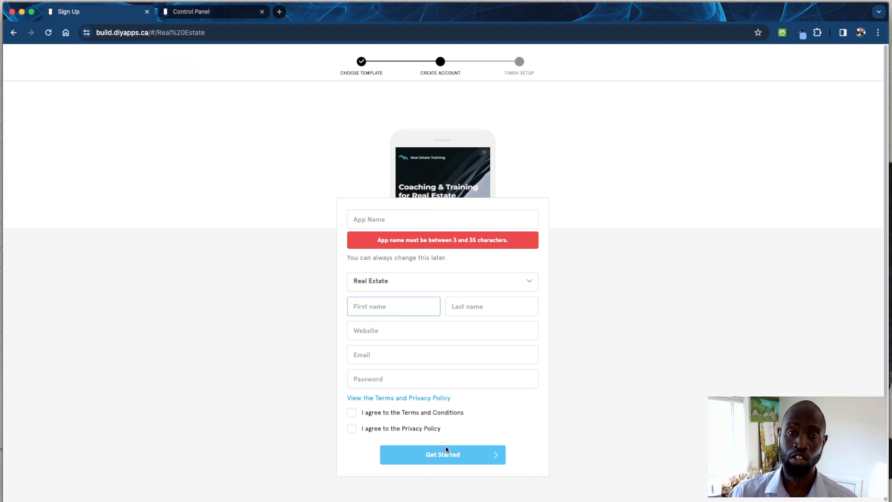
click(295, 169)
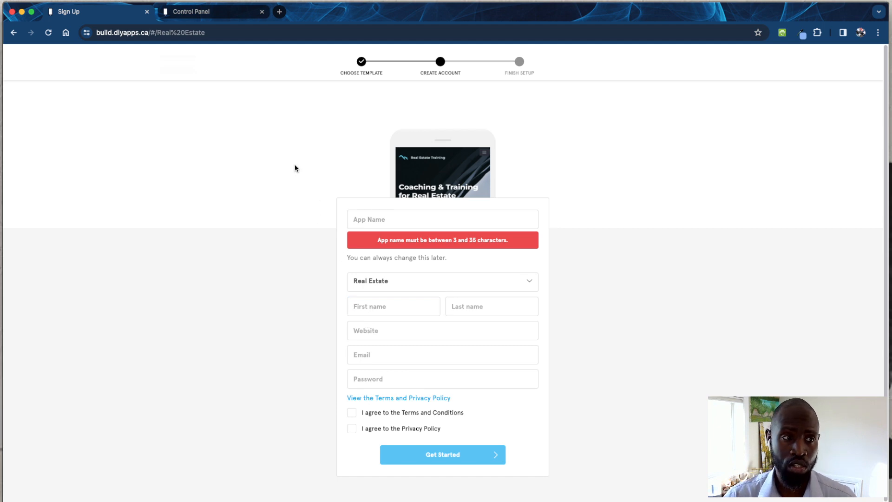
Switch to the Control Panel and open the How to Build Your App collection in its knowledge base
click(210, 13)
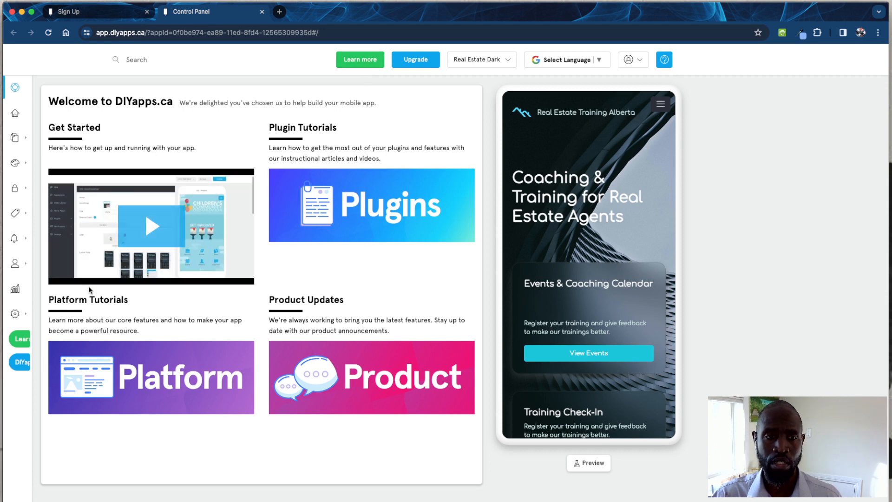
mouse_move(41, 342)
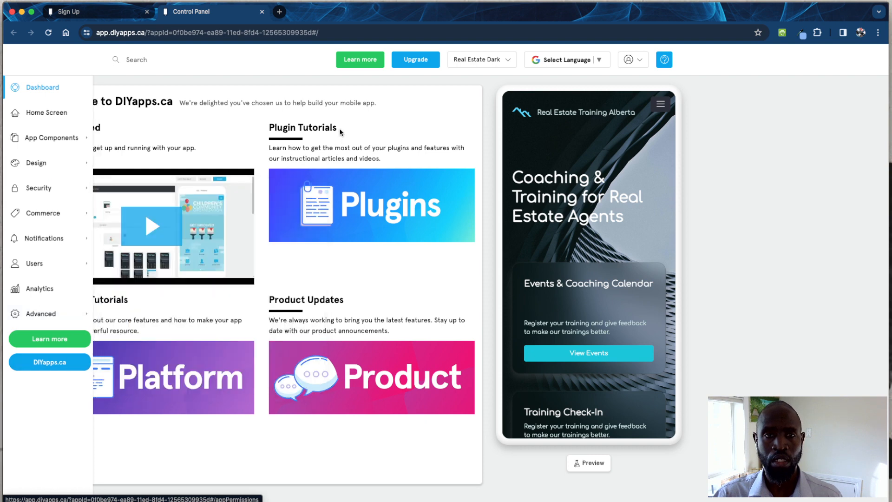
click(357, 61)
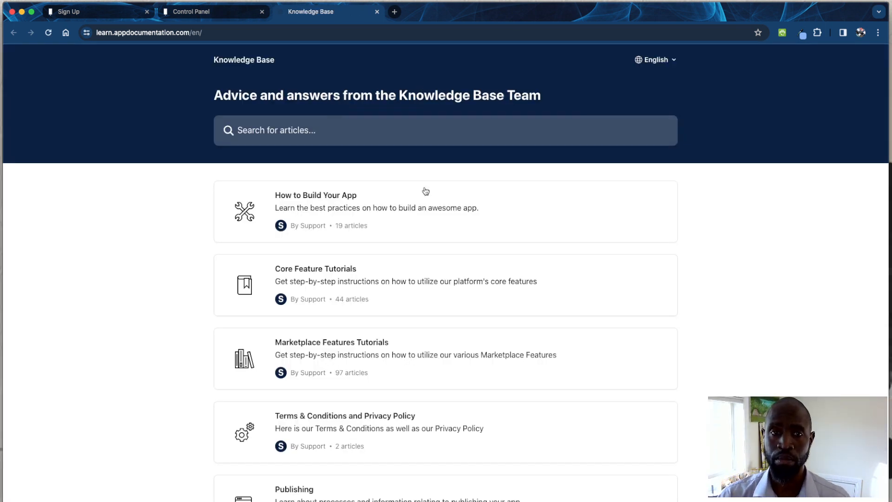
scroll(425, 190, down, 5)
scroll(426, 226, up, 5)
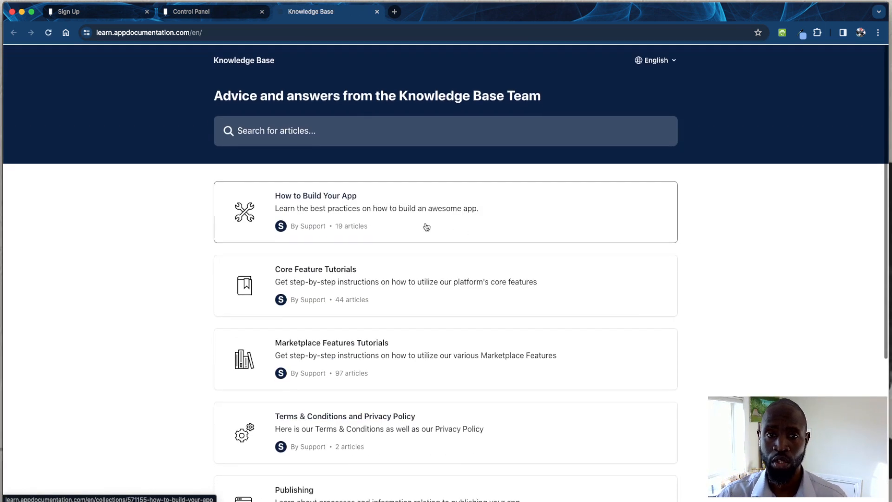
click(426, 227)
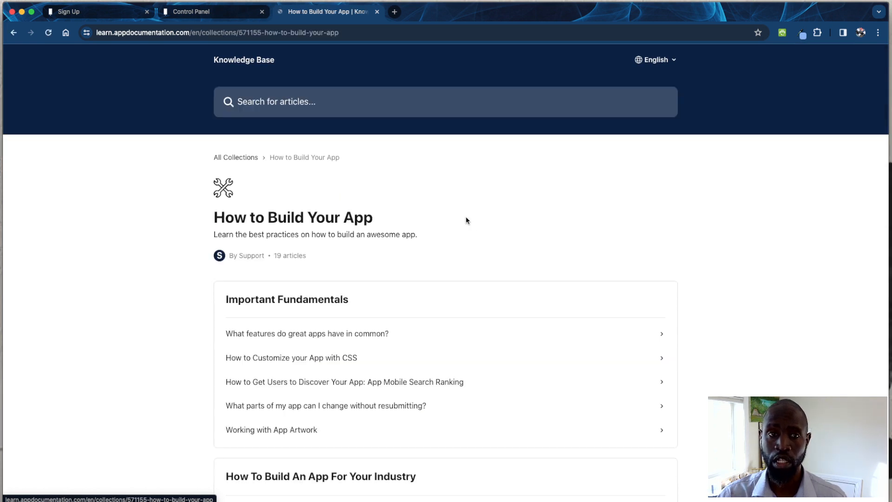
Open the Getting Started: Real Estate App article and read through its feature suggestions
scroll(472, 295, down, 5)
scroll(471, 295, down, 4)
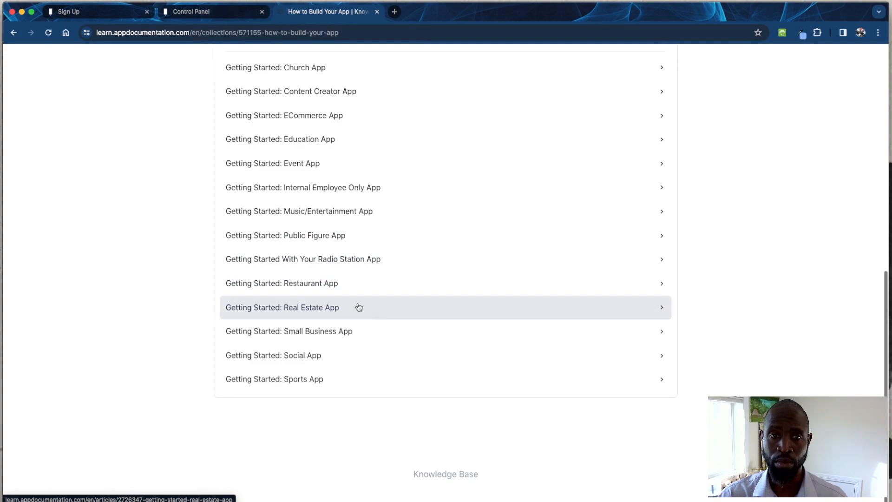
click(359, 307)
scroll(411, 308, down, 3)
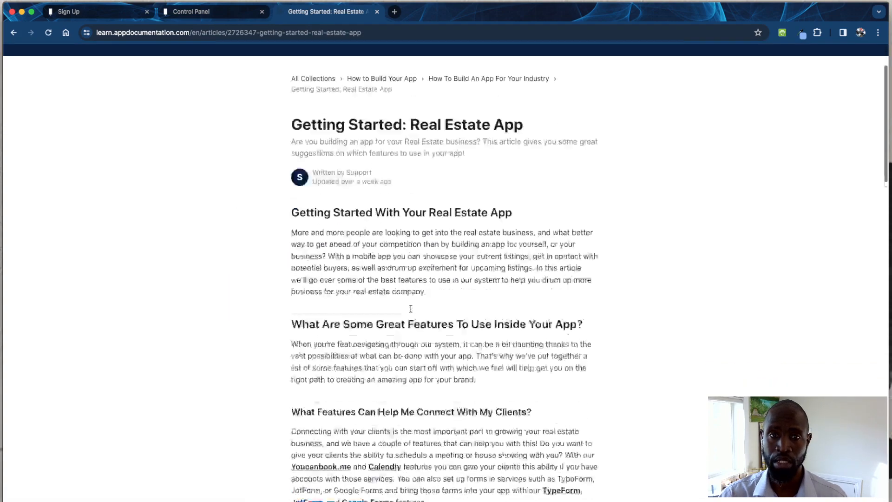
scroll(410, 309, down, 15)
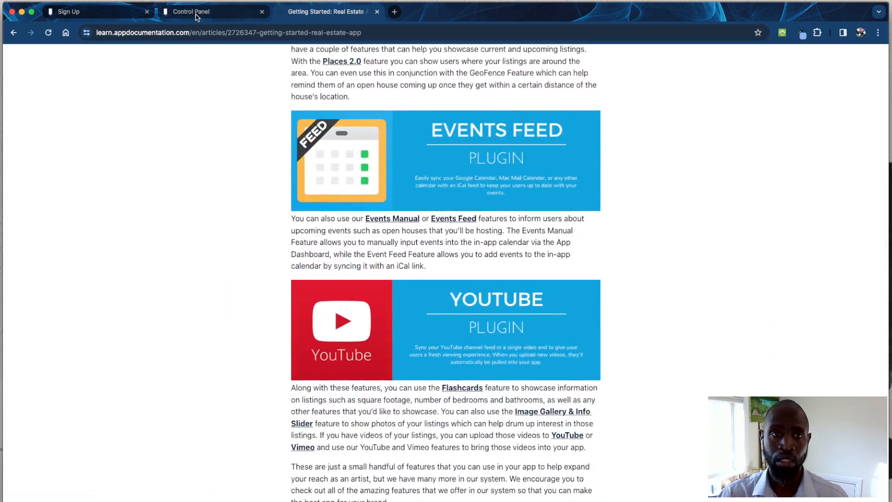
Return to the Control Panel, open the Home Screen content and review its level description down to the View Events button
click(197, 17)
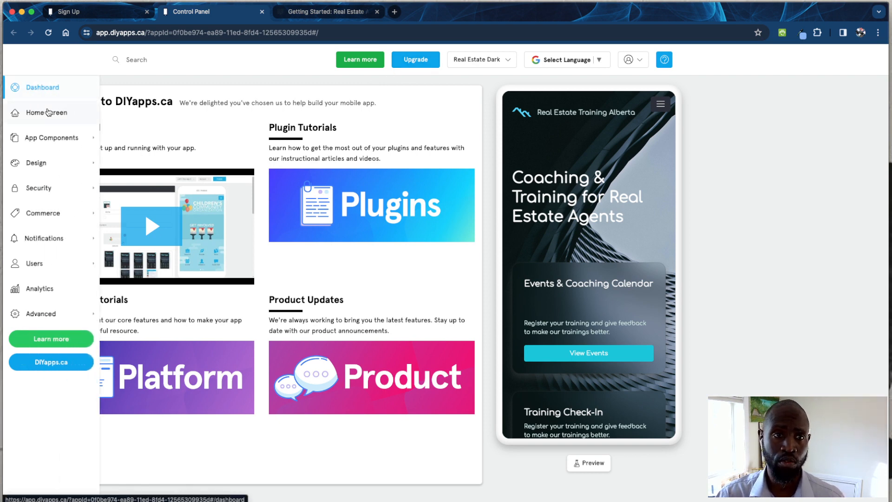
click(48, 114)
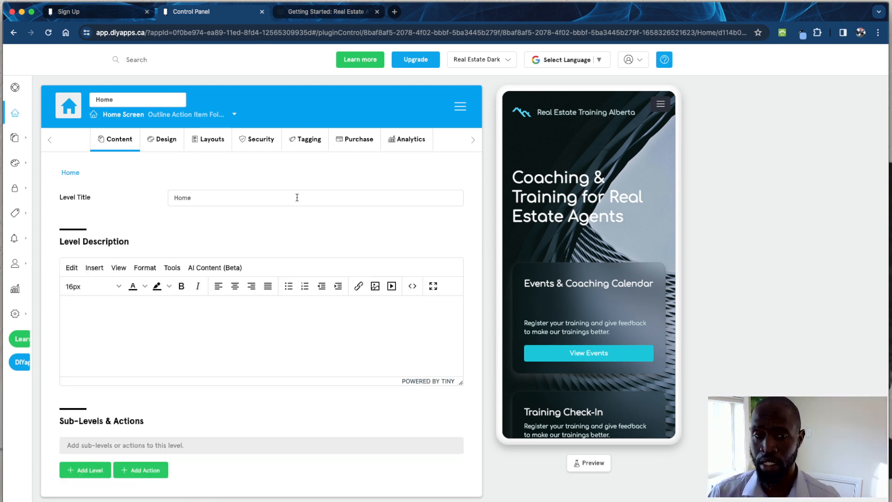
scroll(552, 227, down, 1)
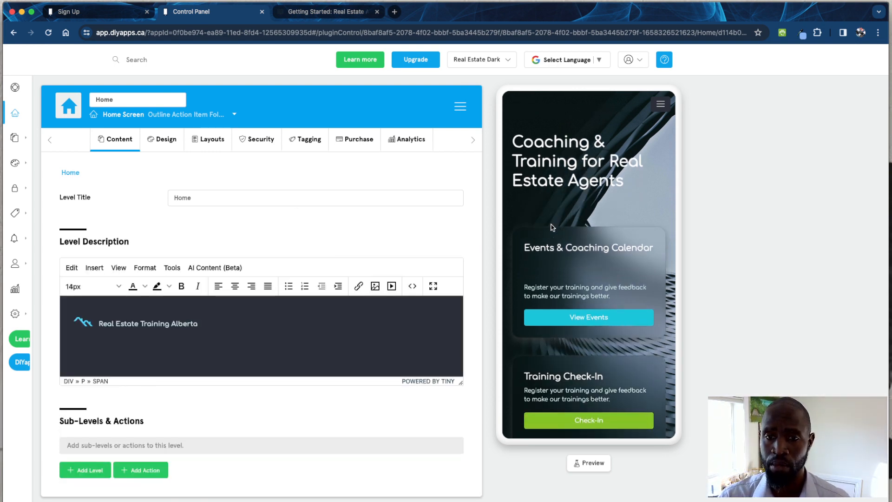
scroll(378, 306, down, 8)
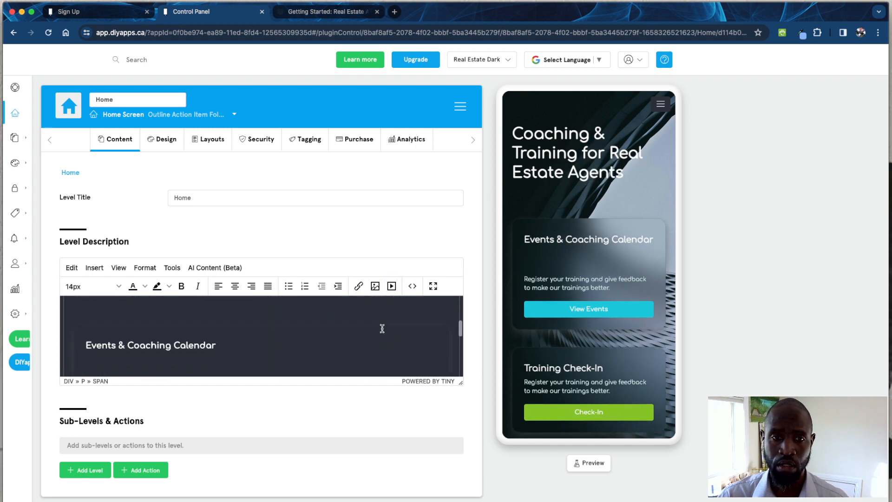
scroll(357, 332, down, 1)
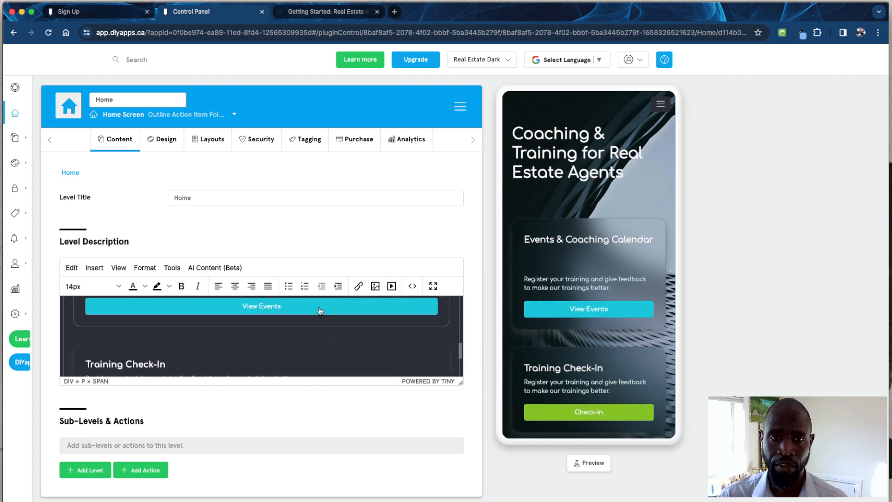
scroll(272, 314, up, 2)
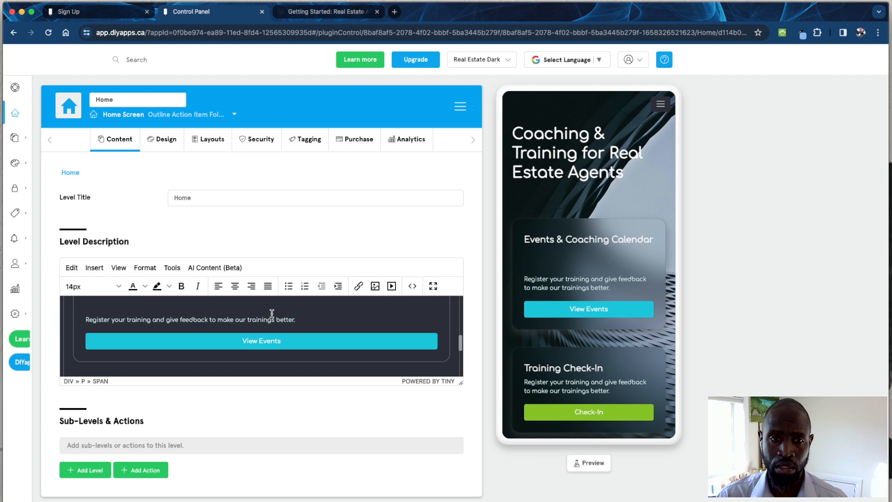
click(266, 343)
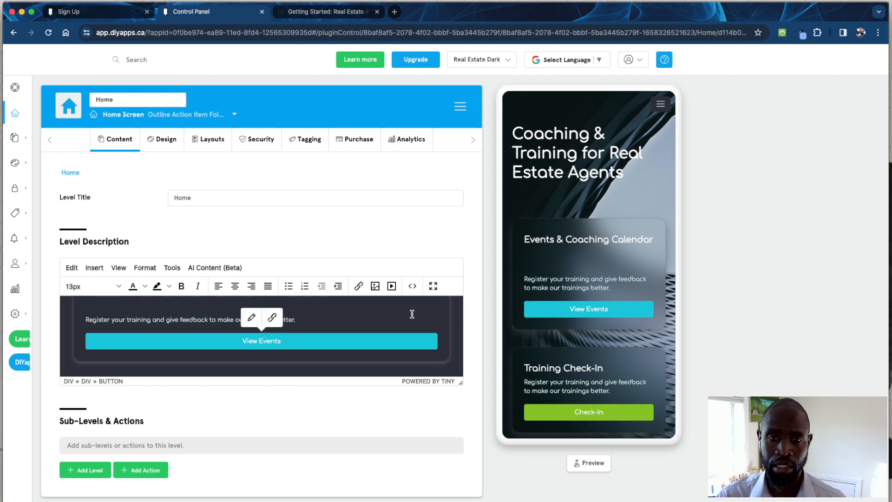
Insert "DIYapps" in front of the "Coaching & Training for Real Estate Agents" heading in the level description
scroll(329, 334, up, 5)
scroll(329, 334, up, 2)
scroll(157, 346, down, 2)
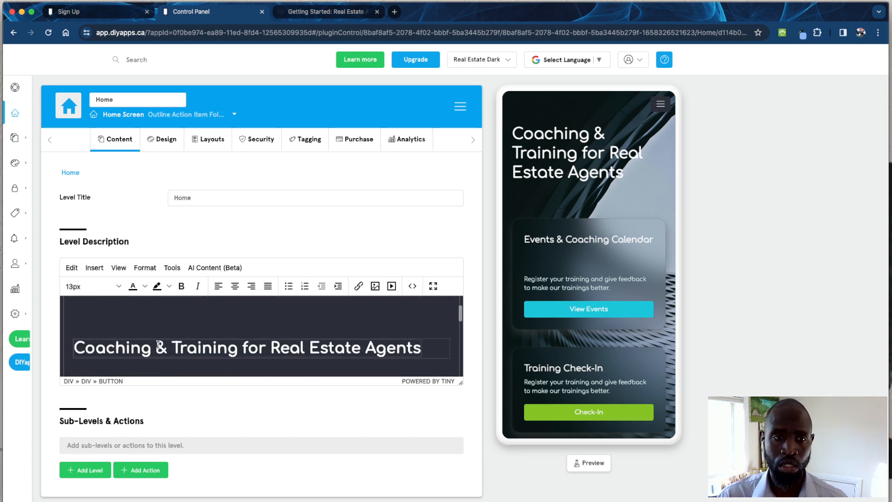
click(115, 369)
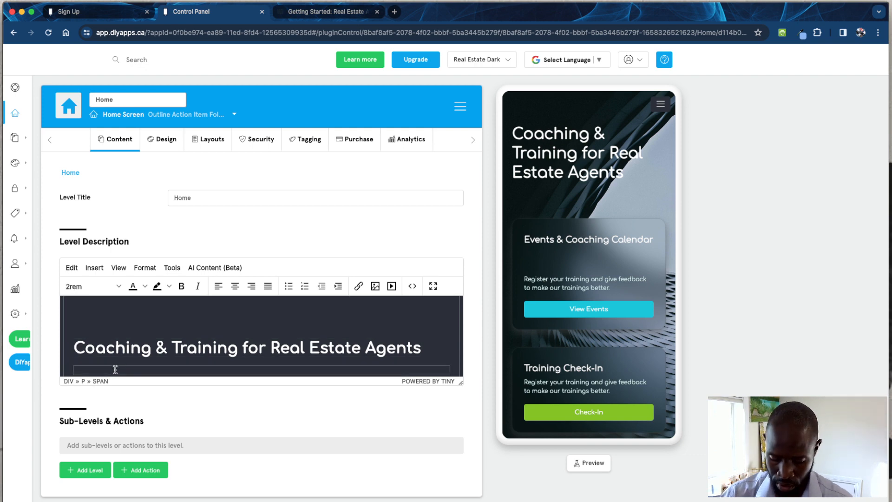
text(DIYap)
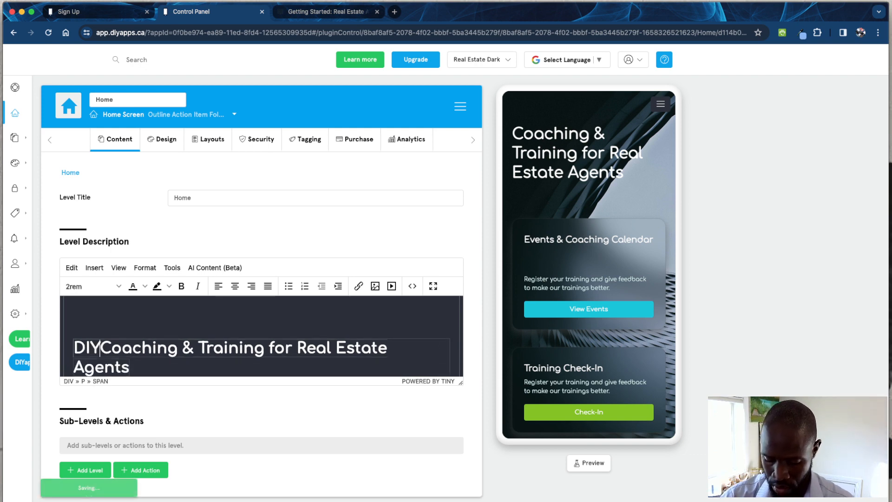
text(ps)
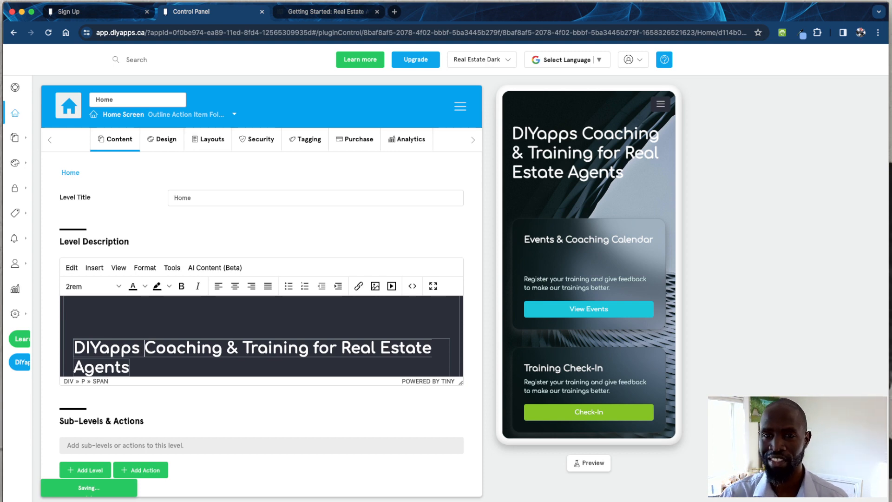
Select the View Events button in the level description's Events & Coaching Calendar card
scroll(169, 342, down, 3)
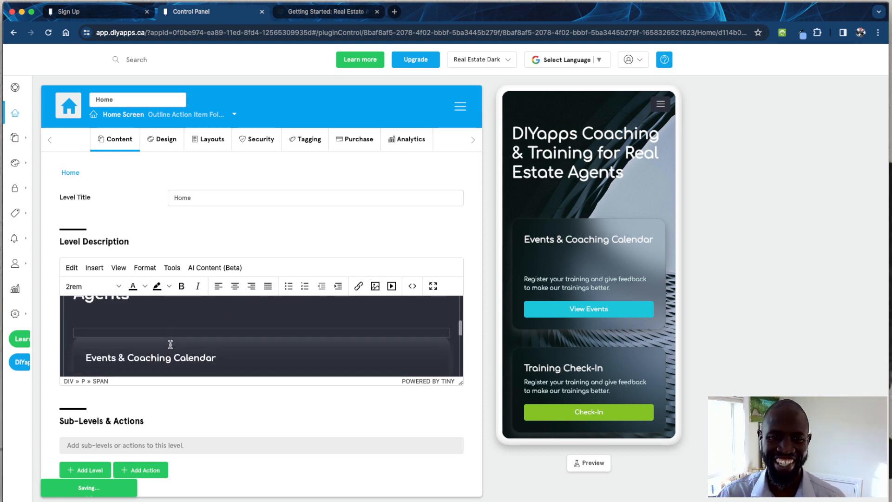
scroll(171, 344, down, 3)
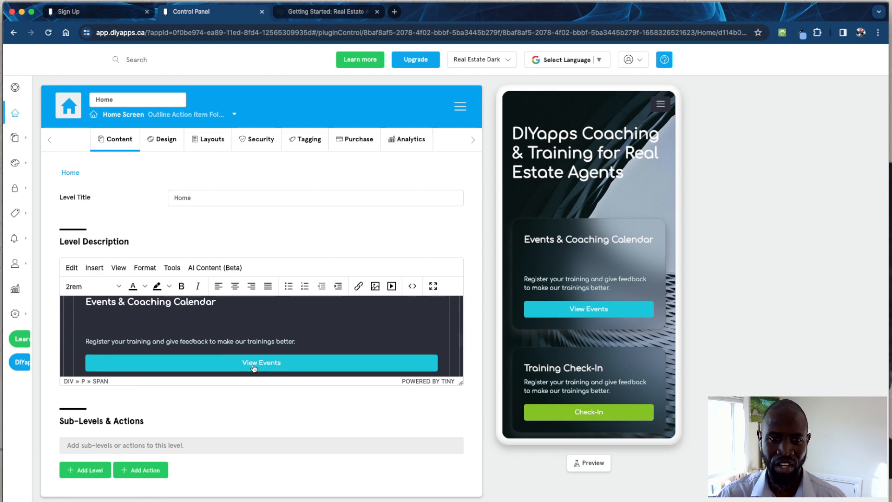
click(254, 368)
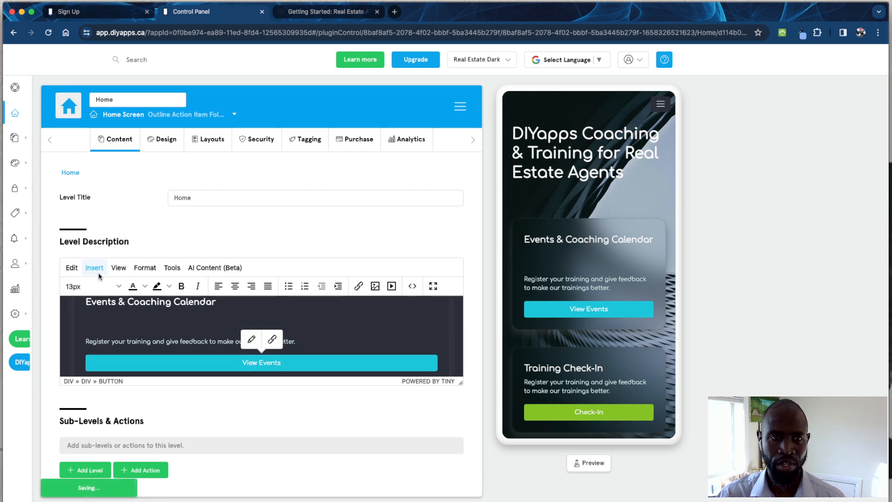
Try inserting the preset layout of mixed-width numbered cards above the Events & Coaching Calendar card in the level description
scroll(158, 337, up, 3)
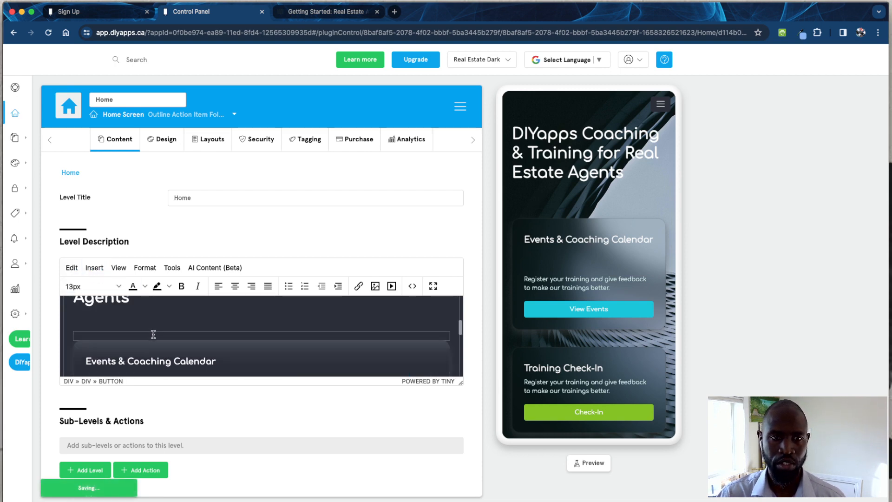
click(72, 270)
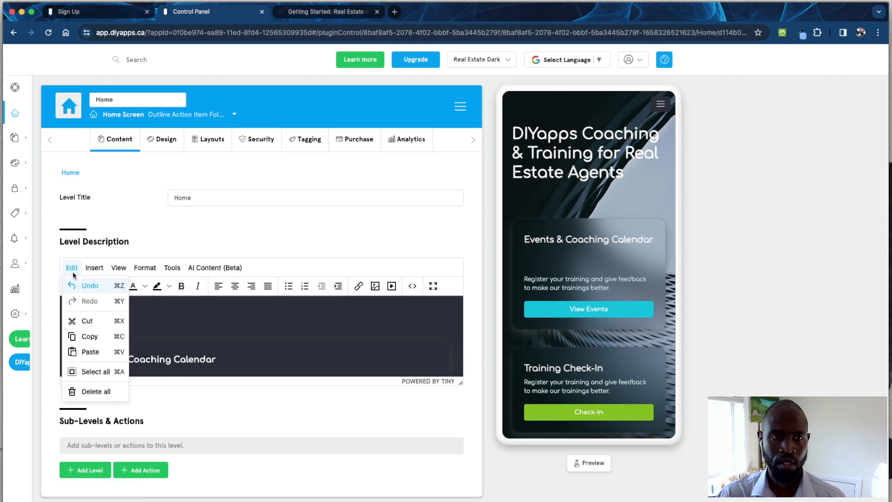
mouse_move(95, 271)
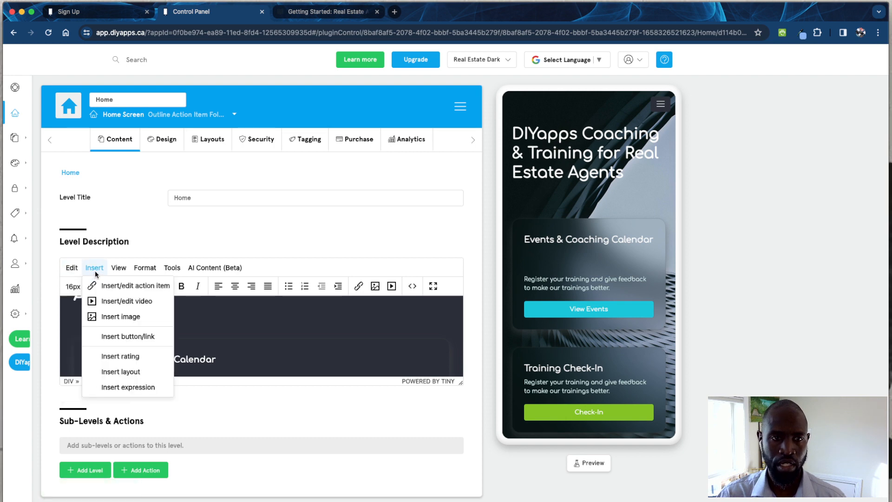
click(122, 371)
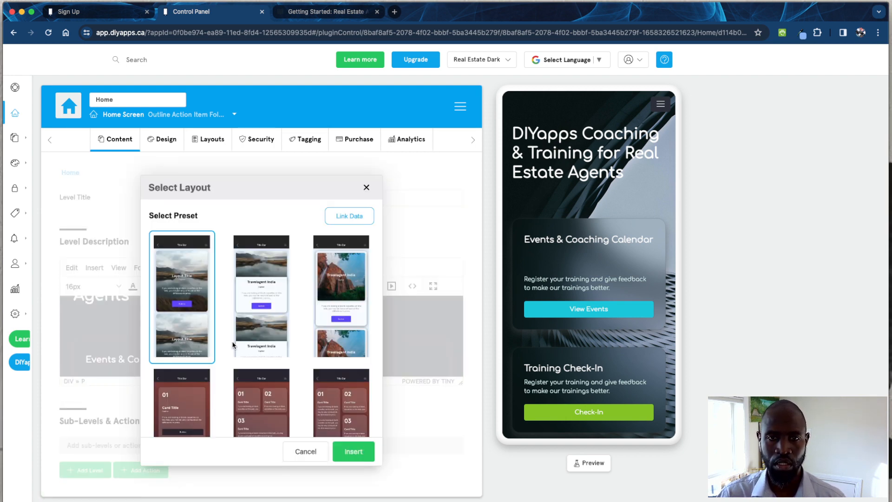
scroll(247, 328, down, 4)
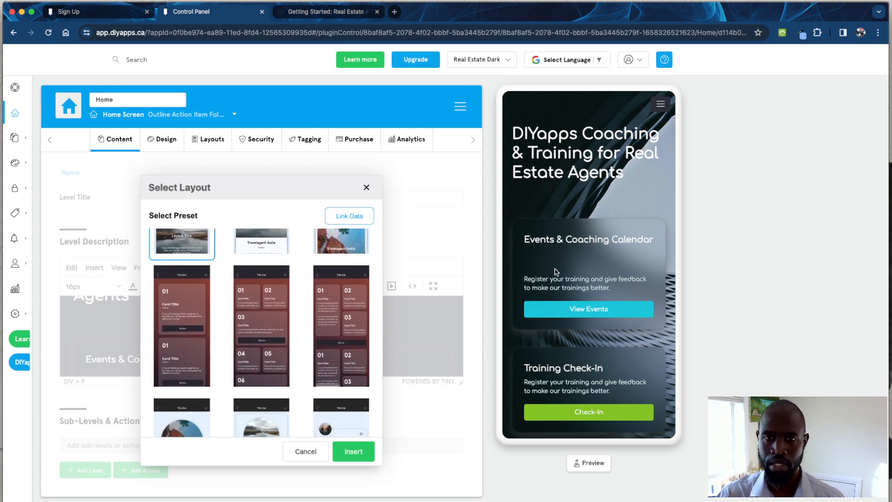
click(177, 317)
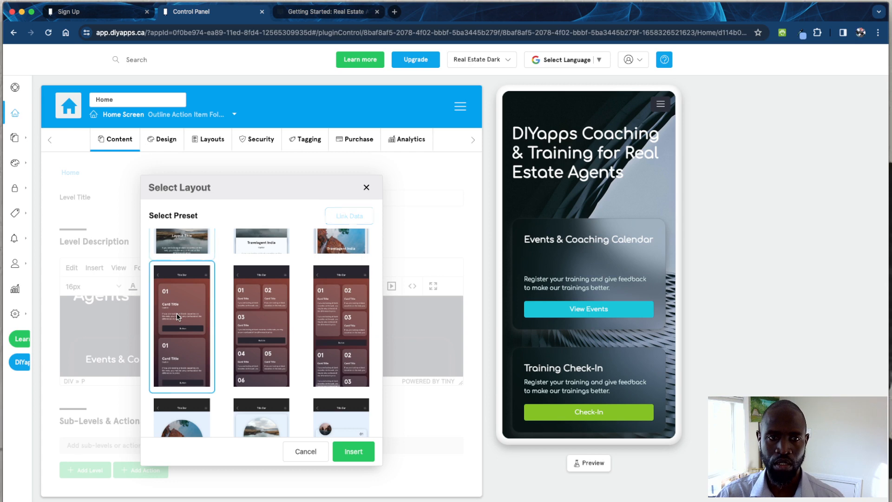
click(266, 322)
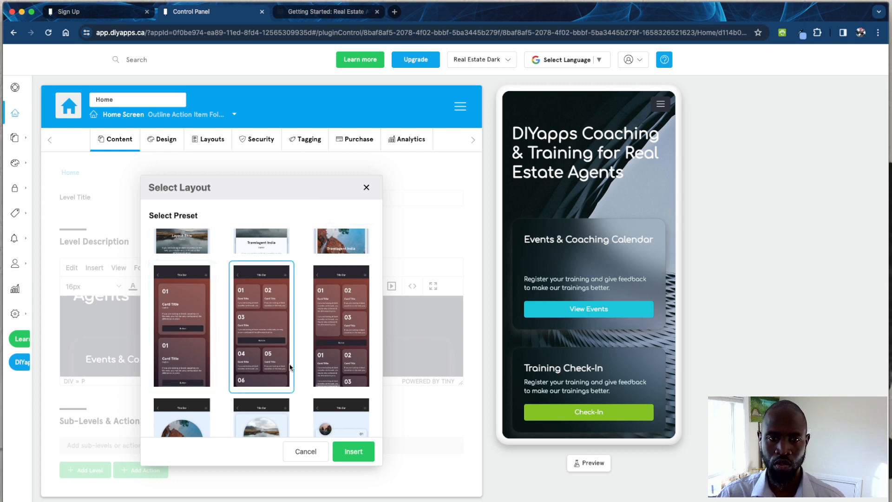
click(349, 453)
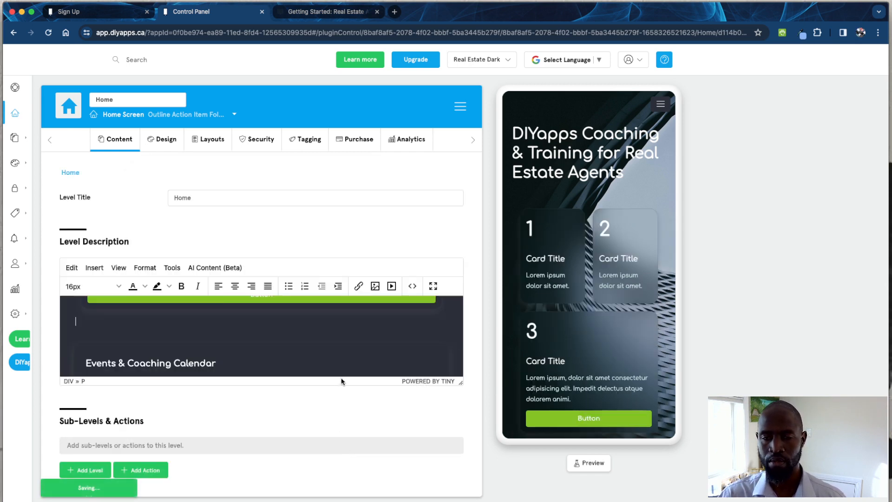
scroll(576, 304, down, 3)
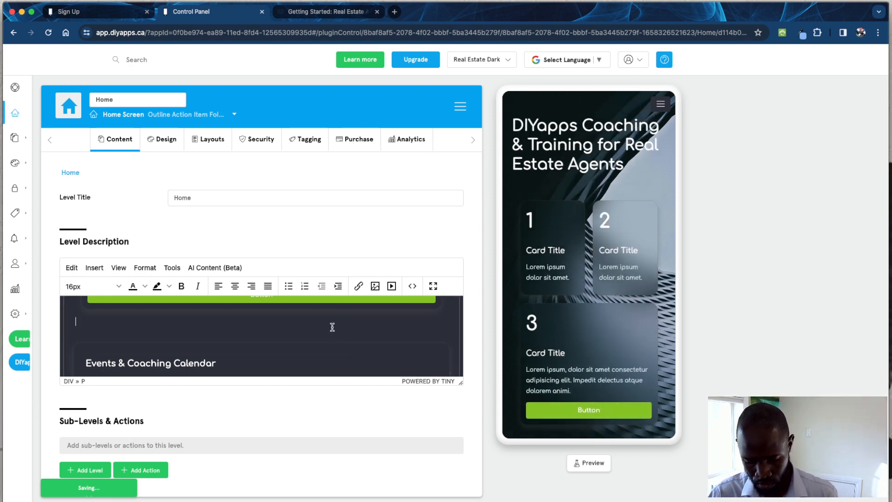
View the style choices for the Check-In button in the Training Check-In card, then close them without saving
scroll(333, 327, down, 5)
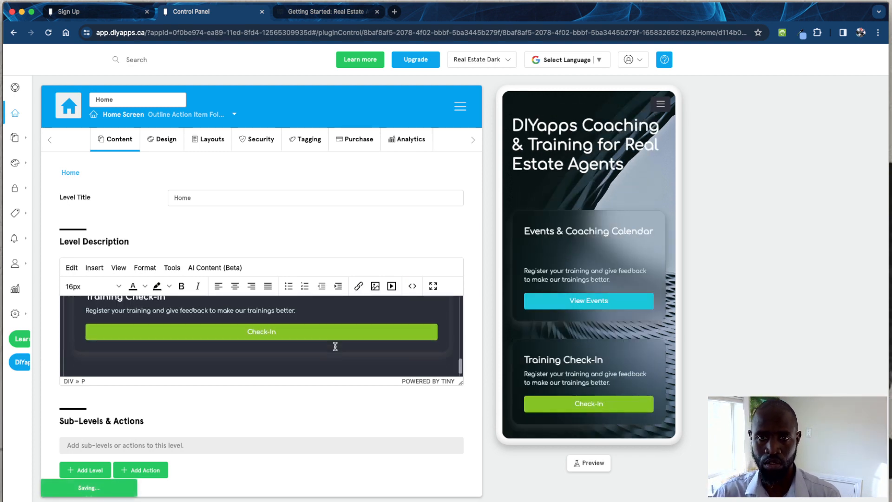
click(274, 352)
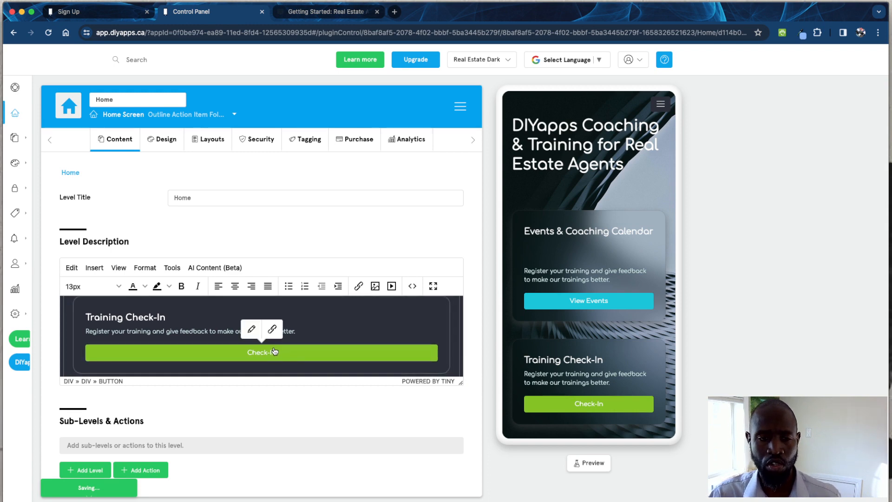
click(251, 329)
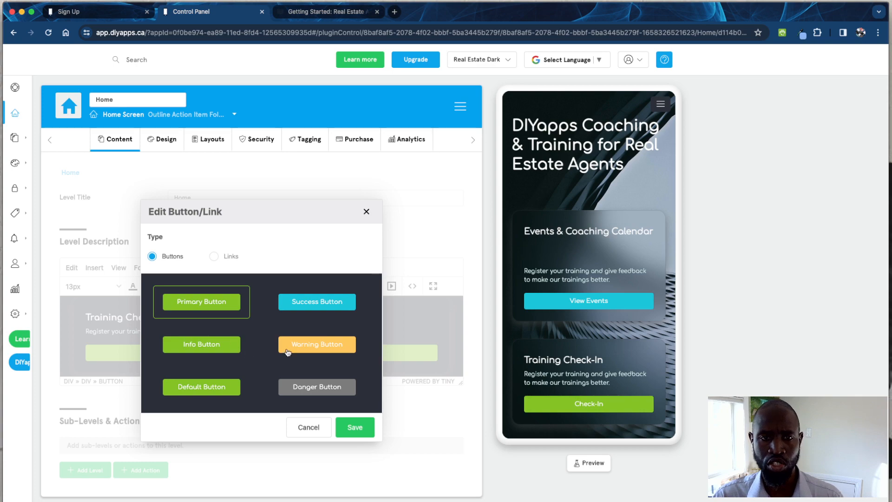
click(316, 426)
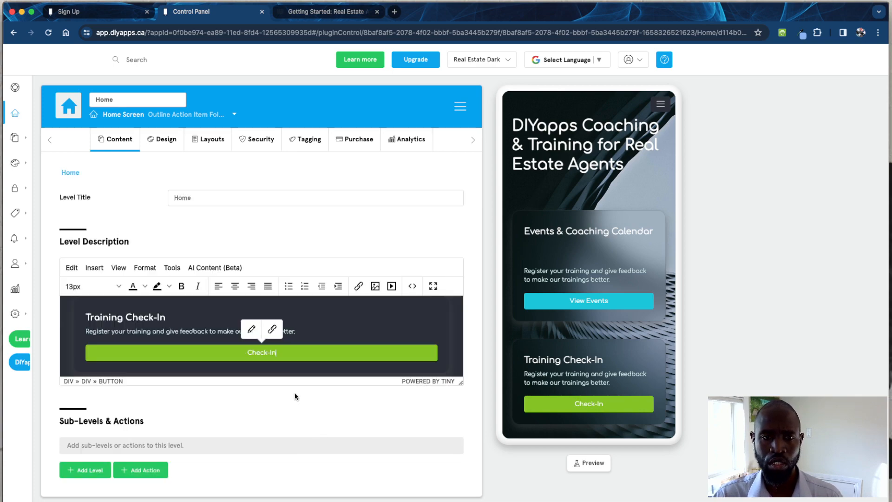
Search the Check-In button's link features for "tra", choose the Training Check-In questionnaire and save the link
click(272, 330)
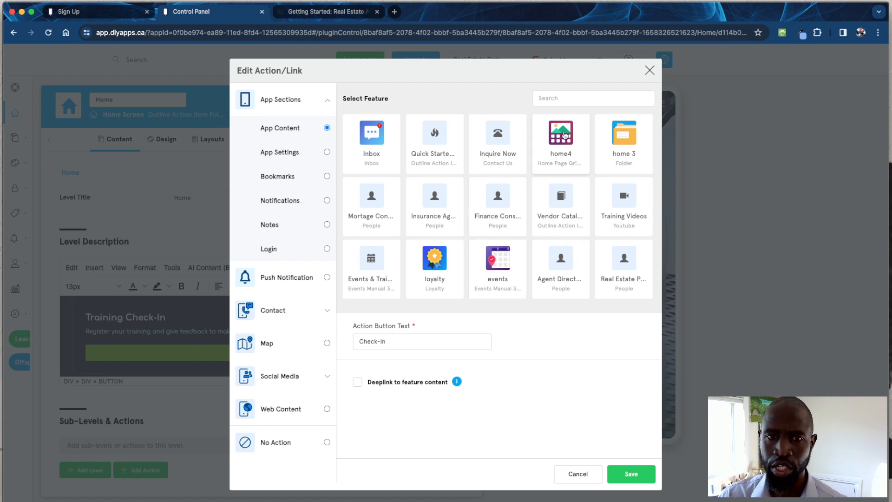
click(567, 103)
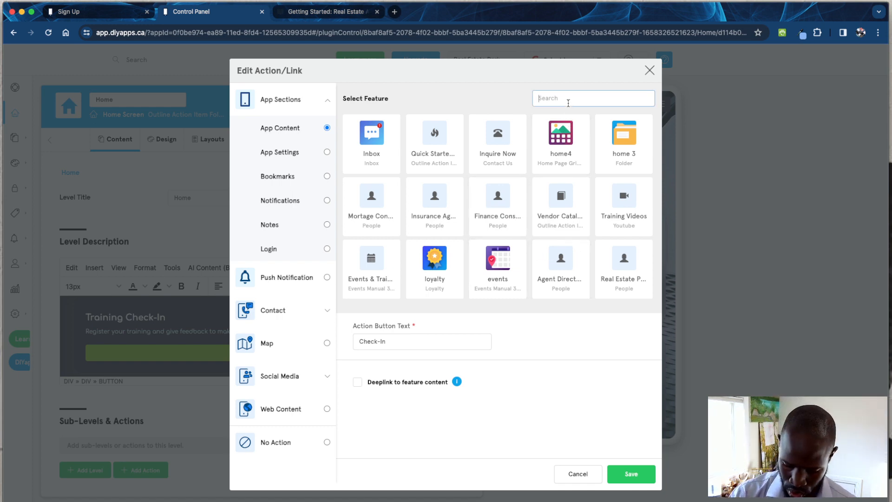
text(tra)
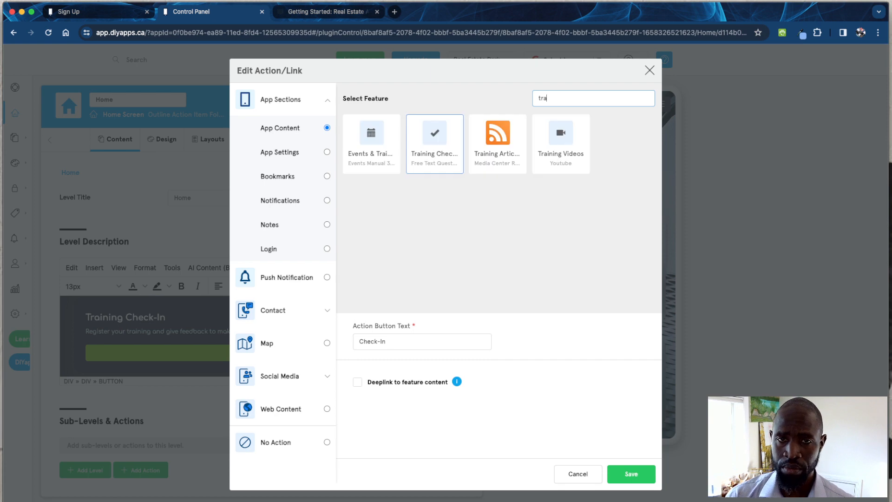
click(442, 165)
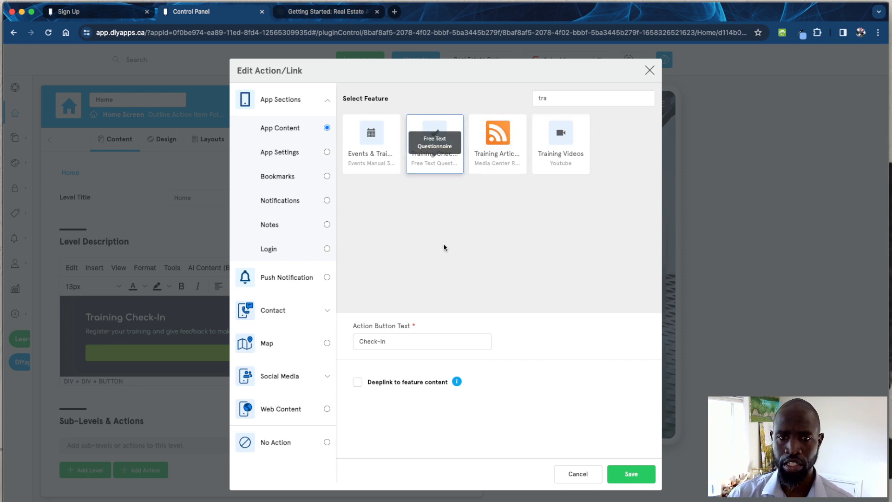
click(628, 473)
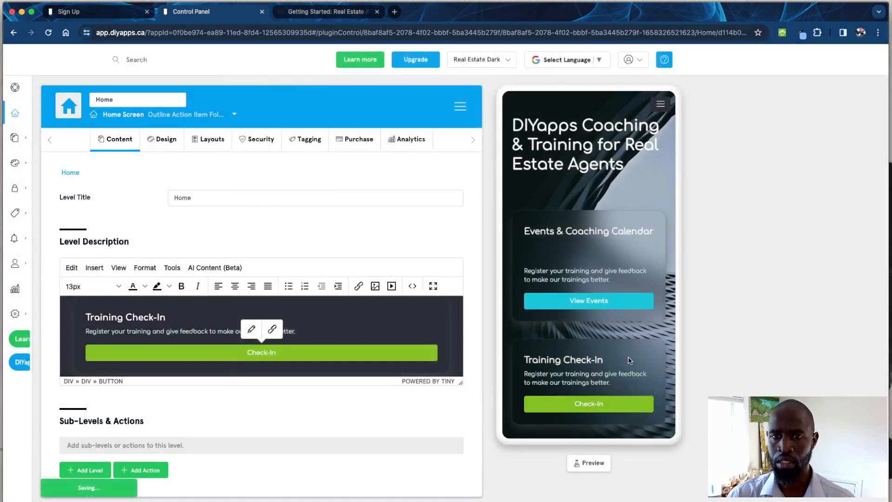
Open the Training Check-In questionnaire from the app preview and start it to view its opening statement and question list
scroll(591, 378, down, 1)
click(588, 375)
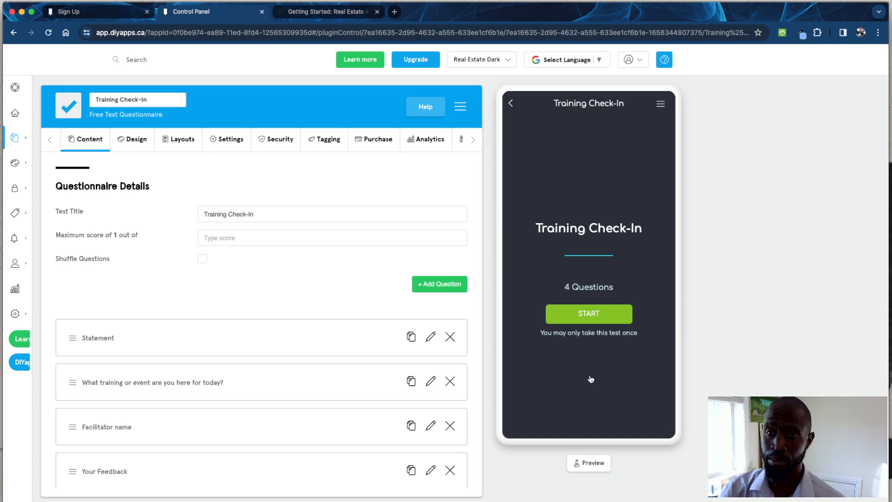
click(590, 318)
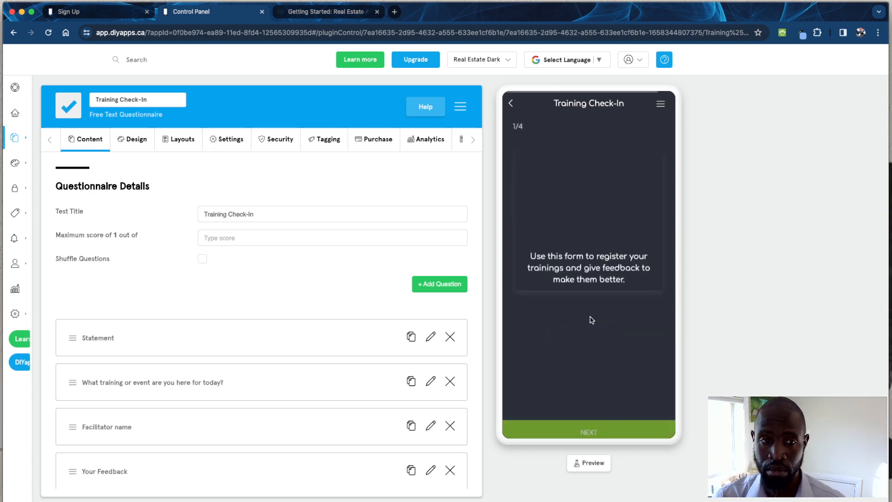
scroll(367, 335, down, 1)
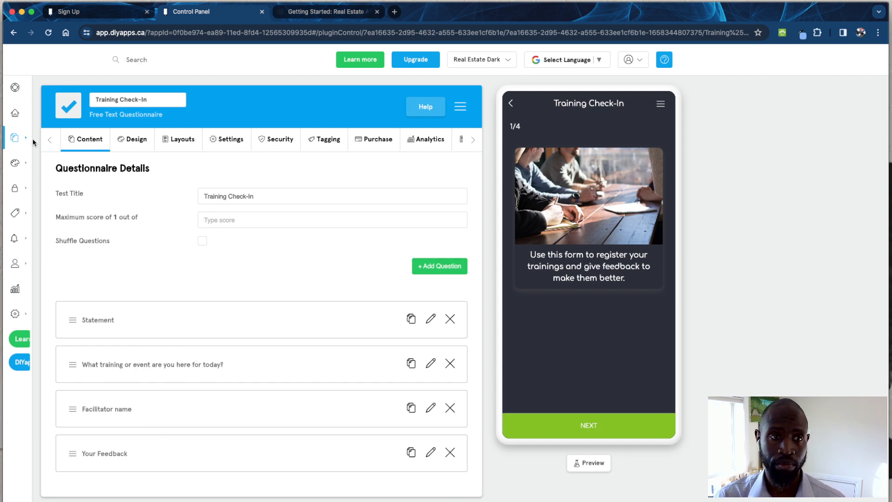
Return to the Home Screen content and delete the empty lines above and below the DIYapps heading in the level description
click(28, 113)
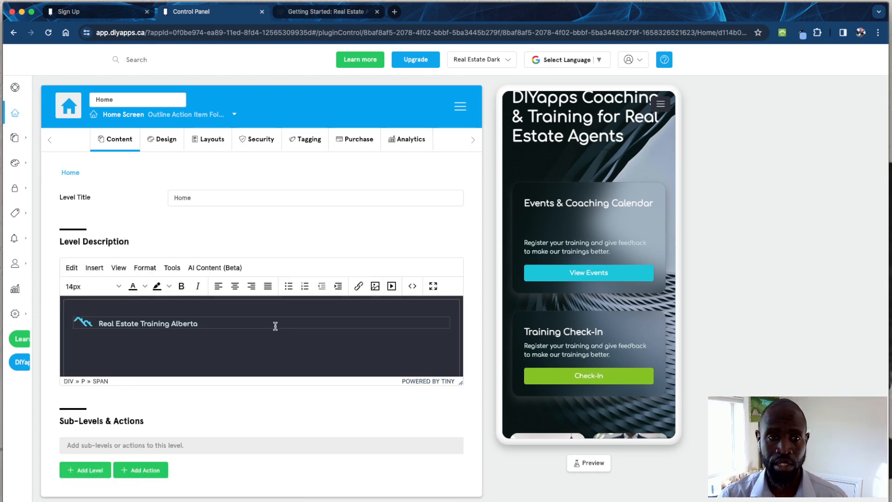
scroll(275, 326, down, 1)
click(236, 349)
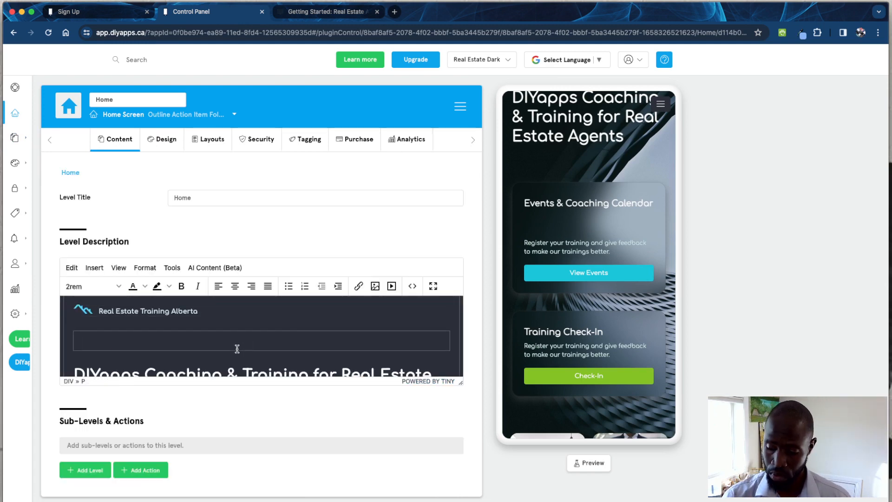
key(BackSpace)
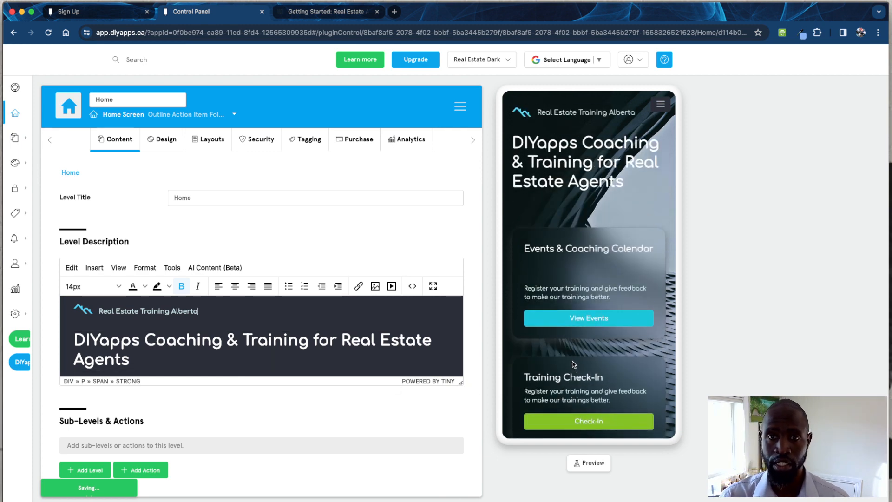
scroll(272, 353, down, 1)
click(231, 348)
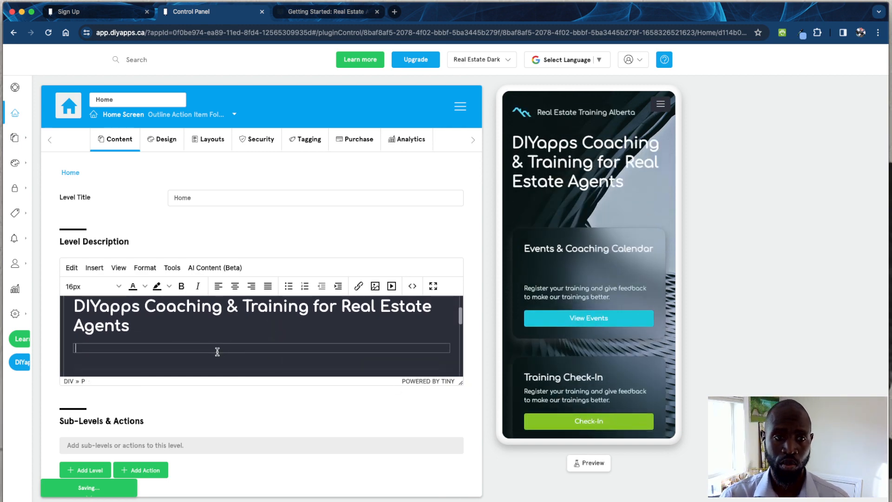
key(BackSpace)
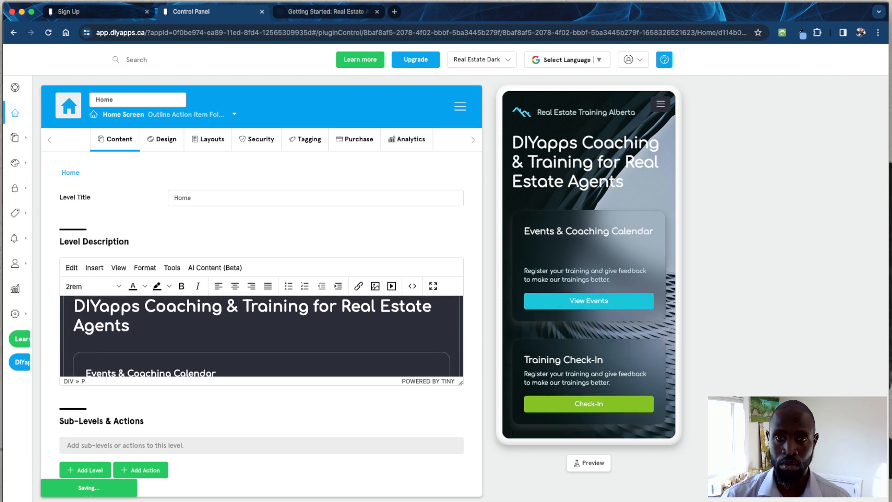
Review the home screen's sub-levels and actions and the features offered for a new action, then close the dialog without adding one
scroll(638, 358, down, 5)
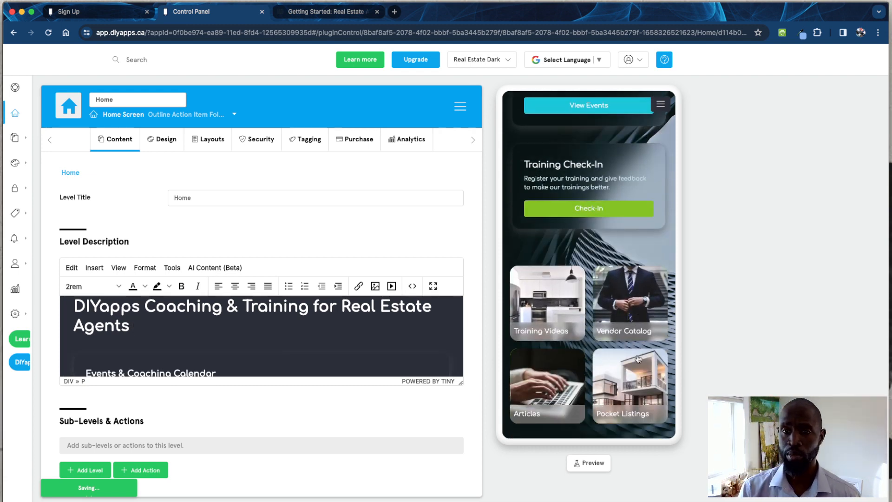
scroll(379, 397, down, 3)
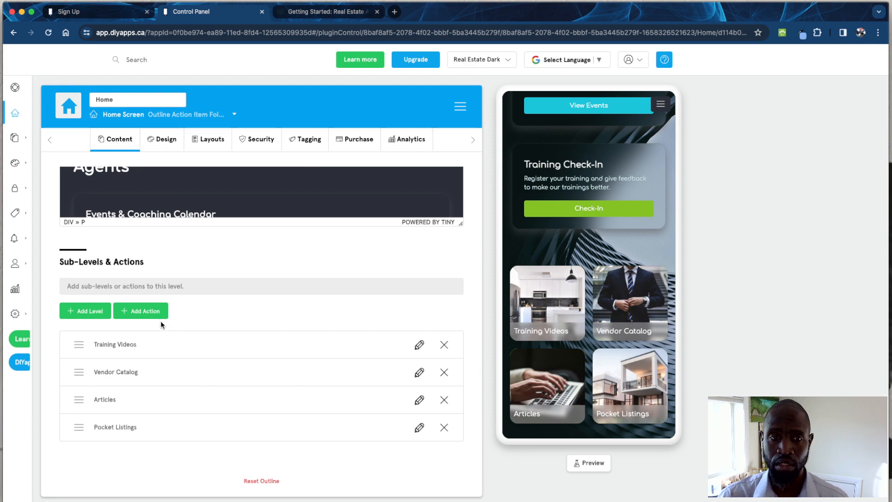
click(141, 311)
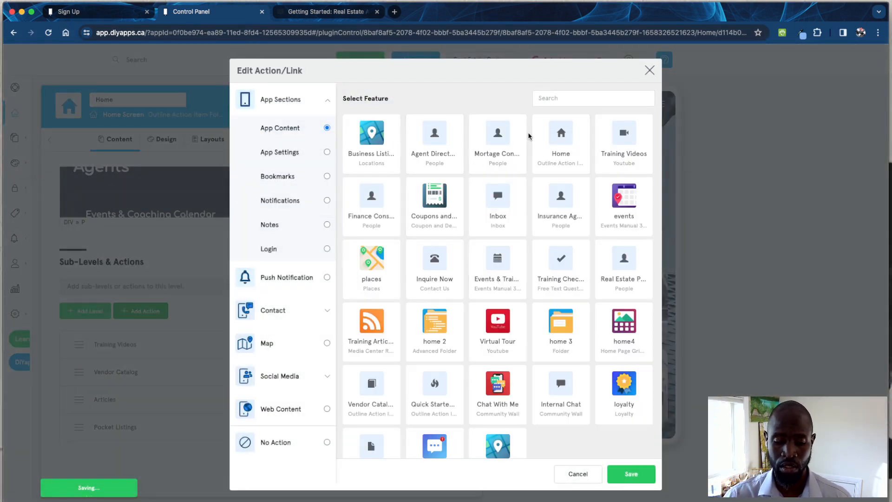
click(649, 71)
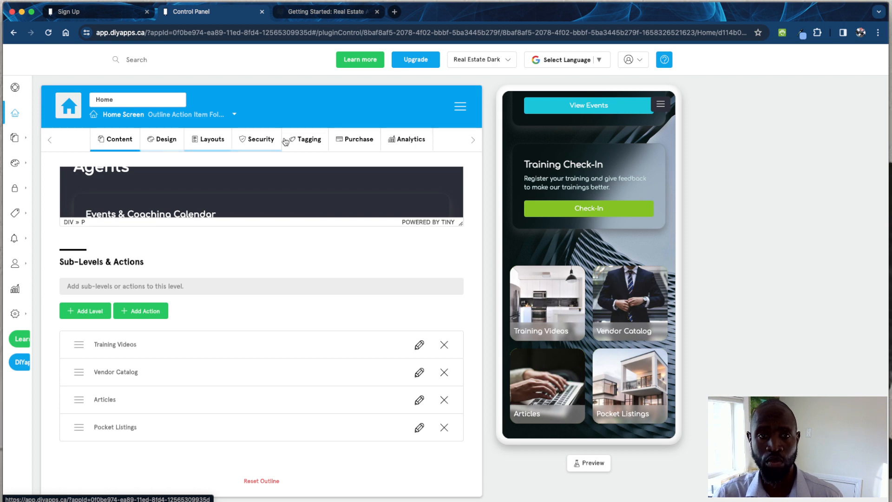
View the home screen's background design settings and its available layouts
click(168, 145)
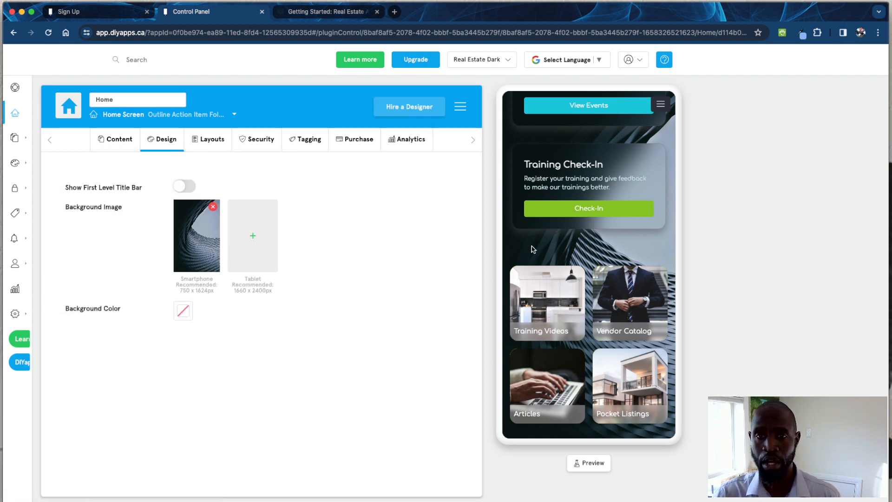
click(207, 145)
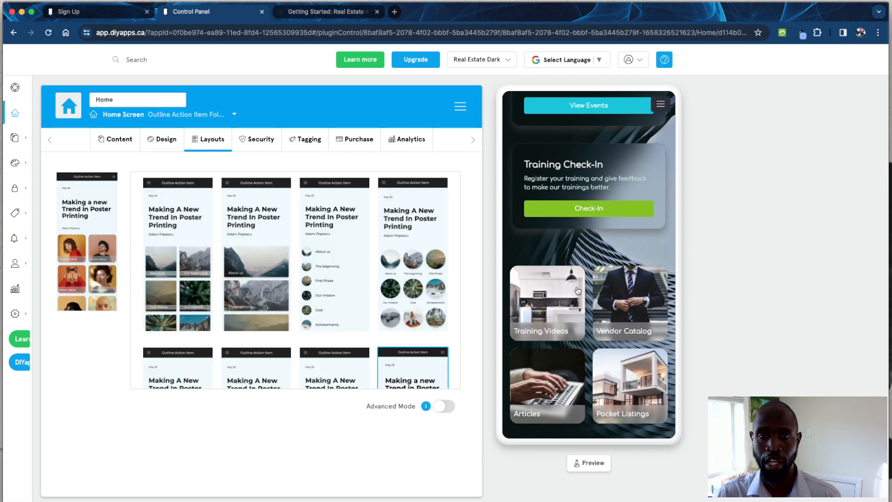
Try two three-column grid layouts for the home screen and reapply the two-column layout with rounded tiles
scroll(392, 313, down, 5)
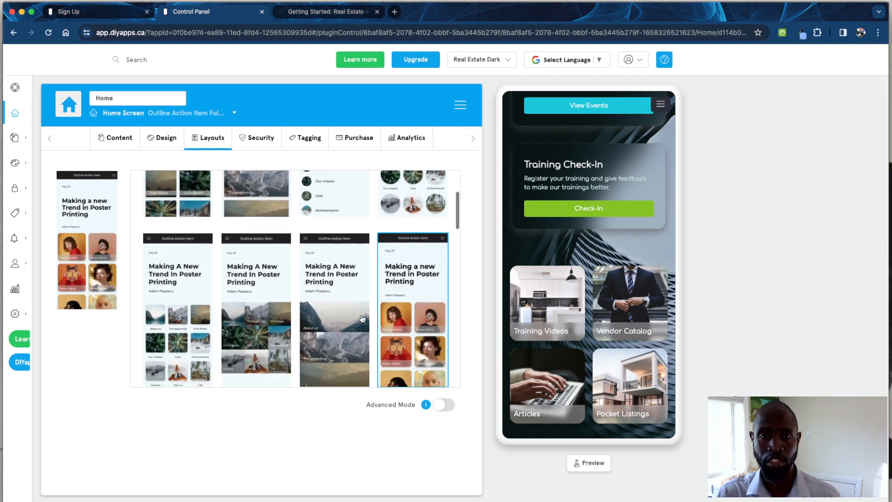
scroll(362, 318, down, 2)
click(210, 322)
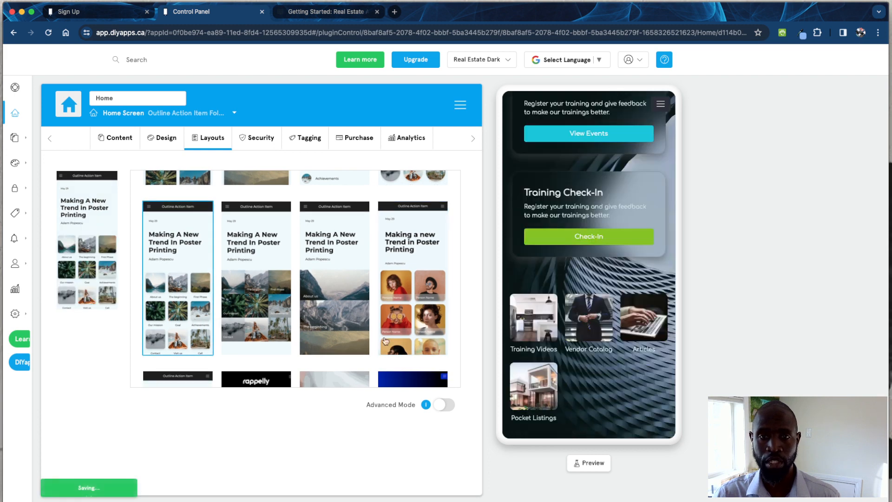
scroll(343, 306, up, 1)
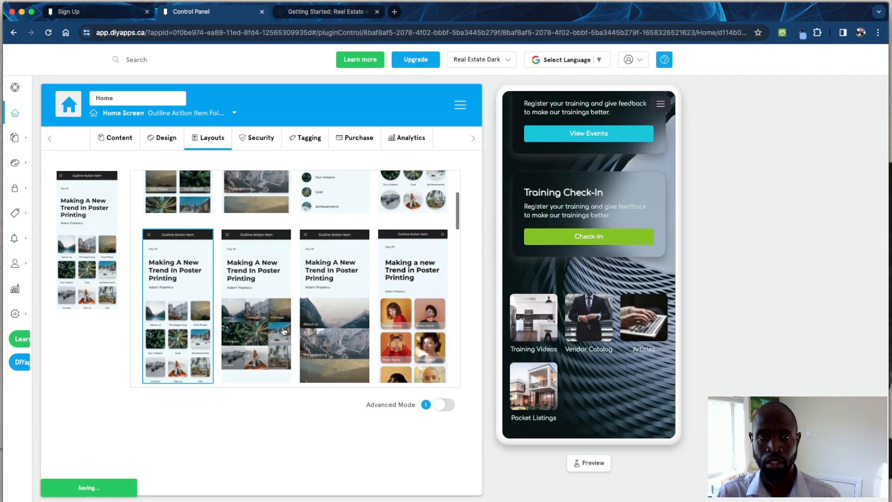
click(279, 334)
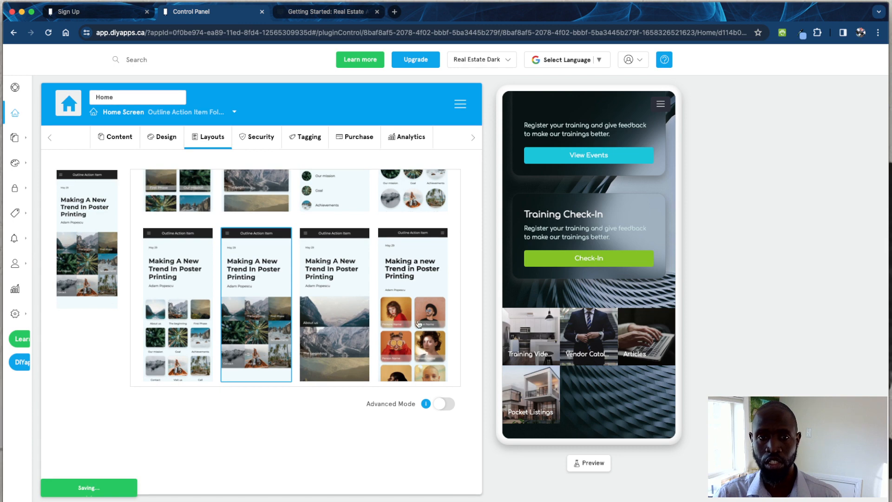
click(416, 331)
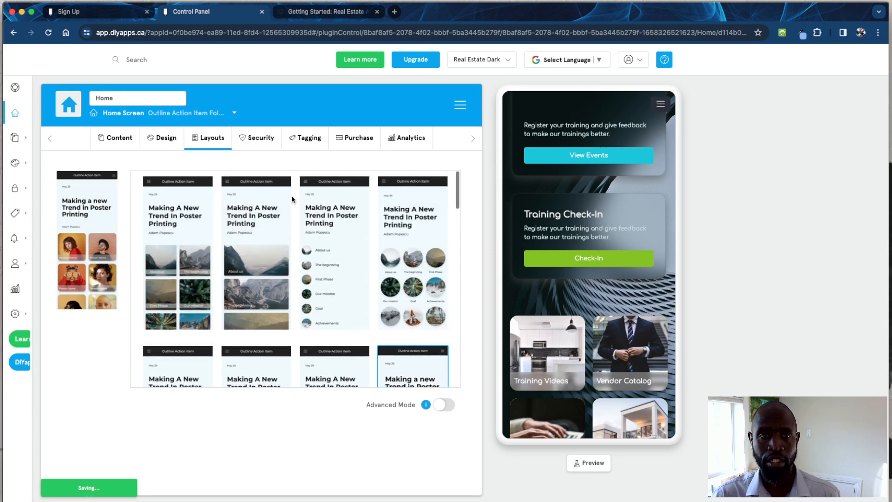
Switch Require Login on in the home screen's security settings, check the app preview, and switch it back off
click(260, 147)
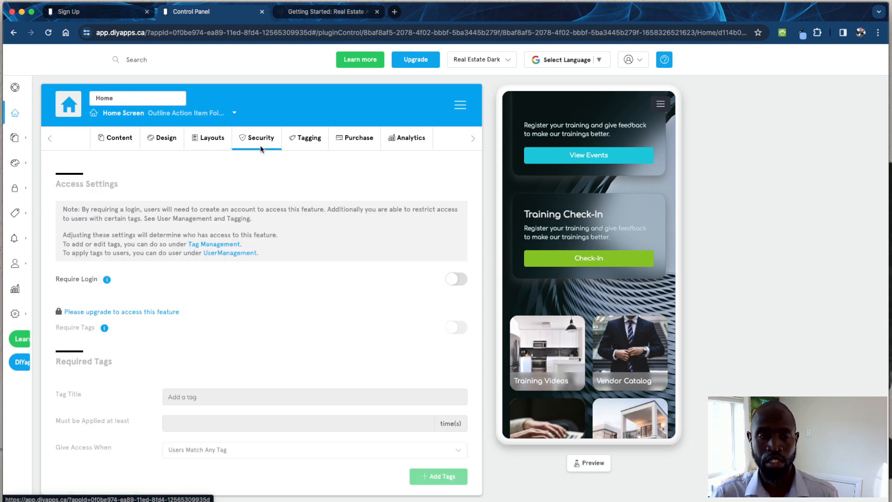
click(458, 280)
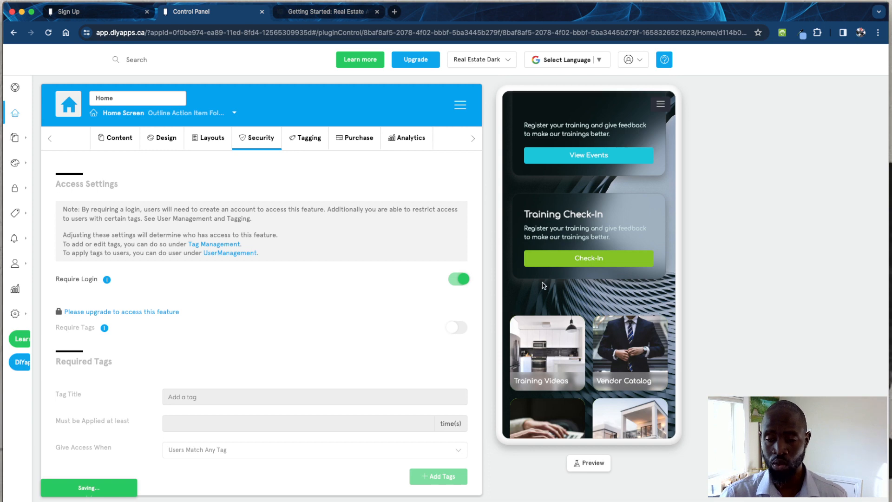
scroll(543, 285, down, 1)
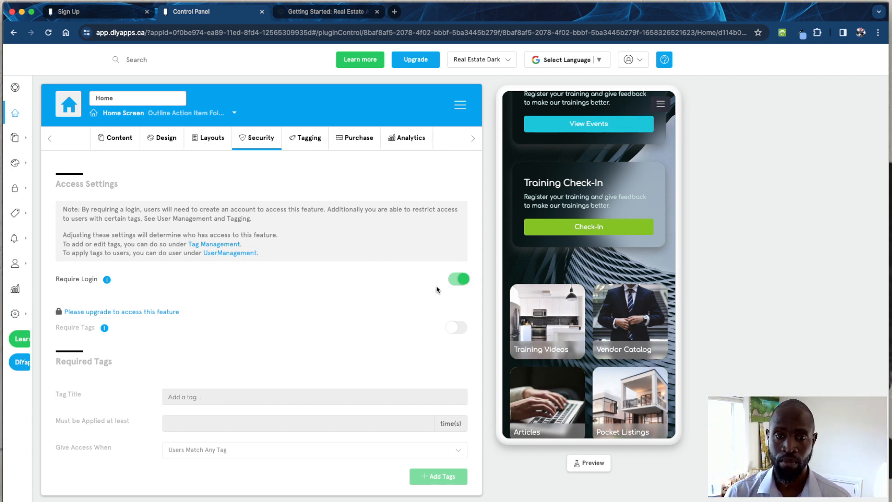
click(455, 280)
View the home screen's tagging and purchase settings and the Details section of its analytics
click(309, 138)
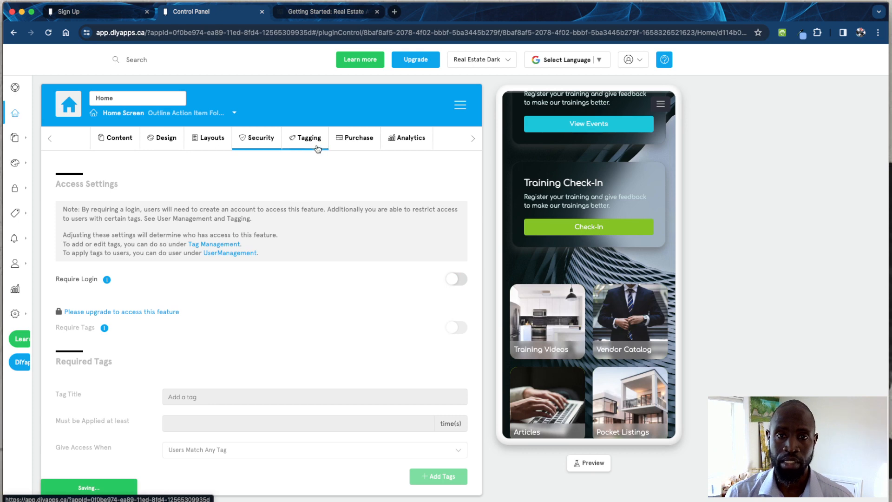
click(231, 225)
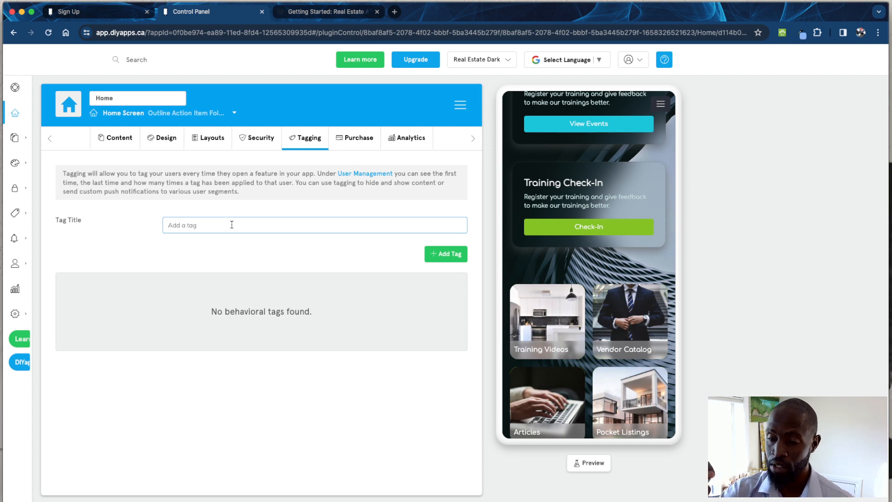
click(231, 225)
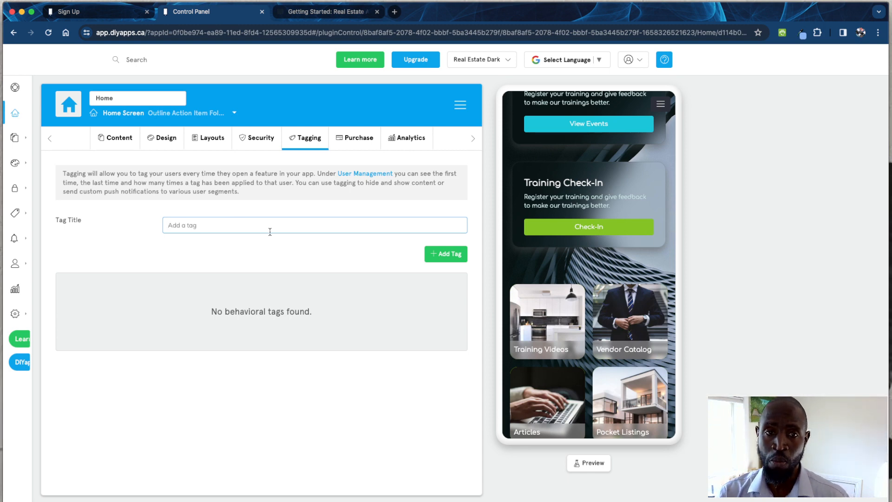
click(355, 147)
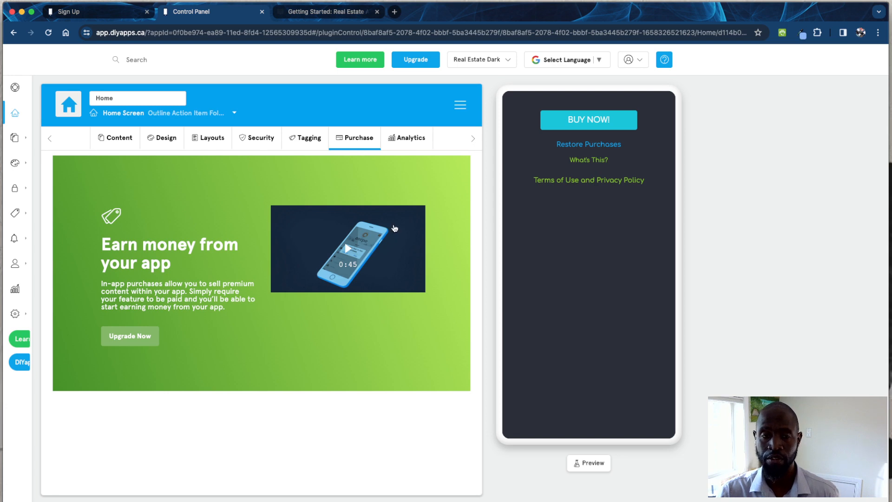
click(400, 145)
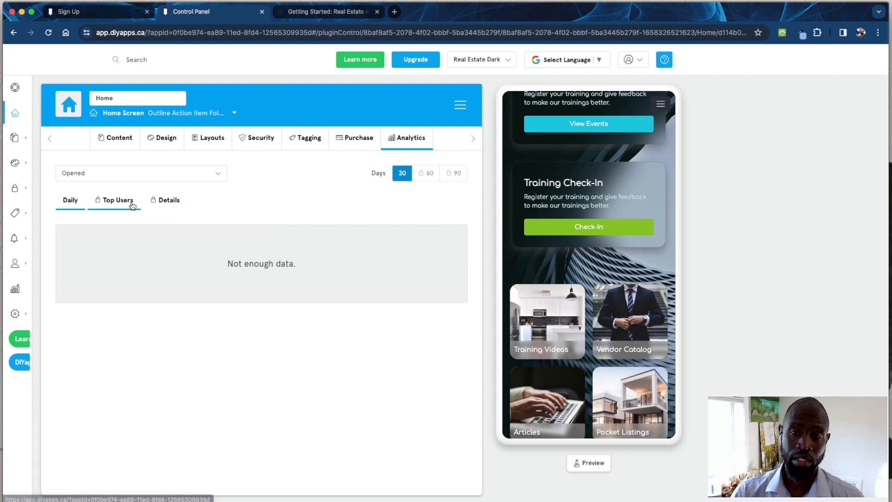
click(164, 209)
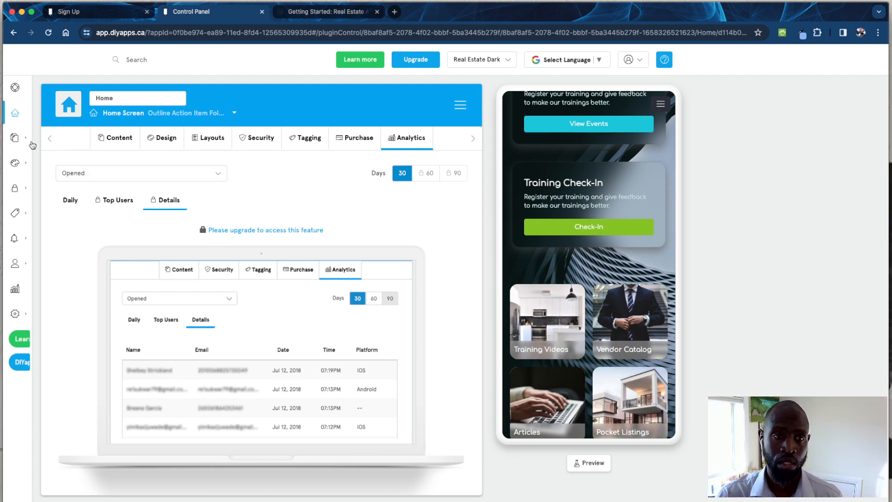
View the list of features already added to the app
mouse_move(30, 138)
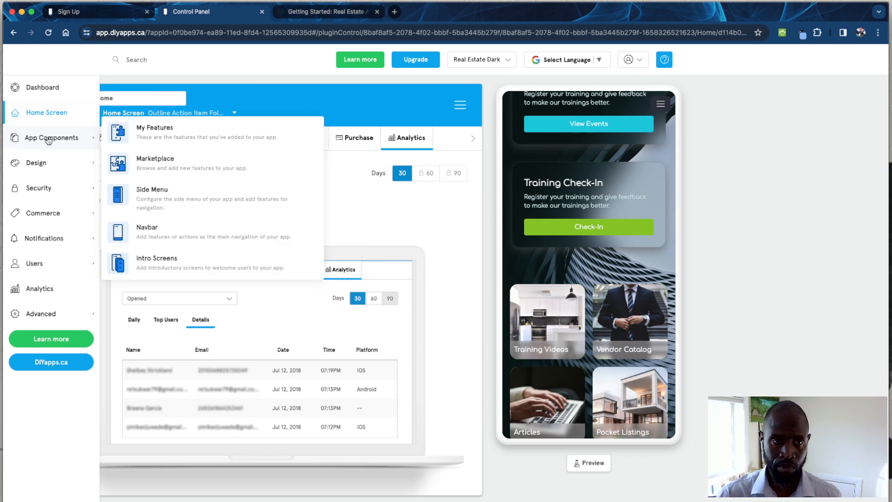
click(173, 131)
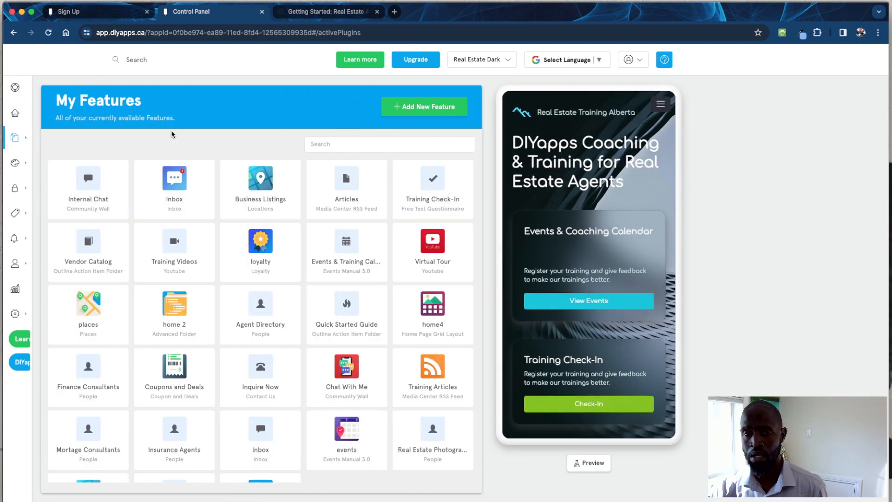
mouse_move(245, 300)
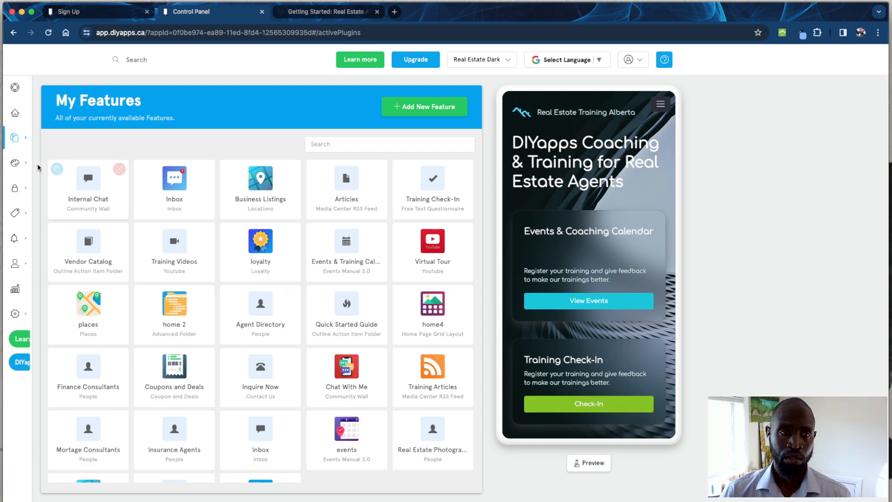
View the Image Gallery feature's details in the Marketplace and close them without adding the feature
mouse_move(31, 144)
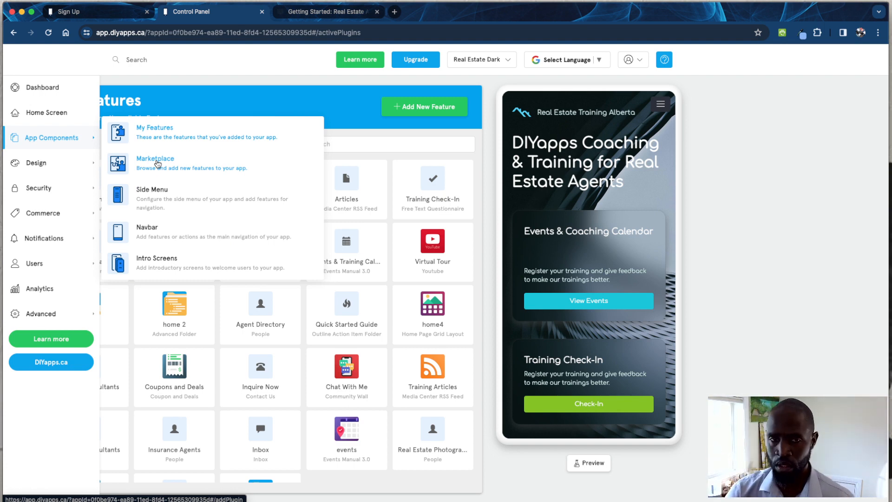
click(158, 163)
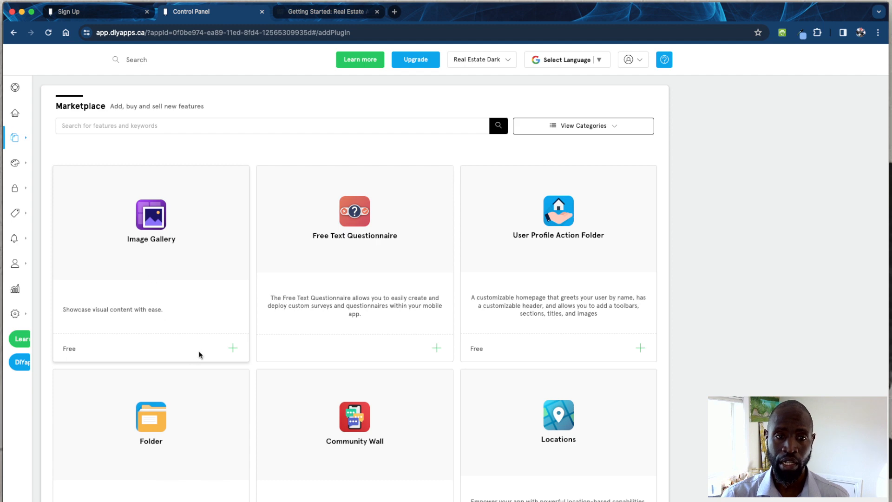
click(161, 261)
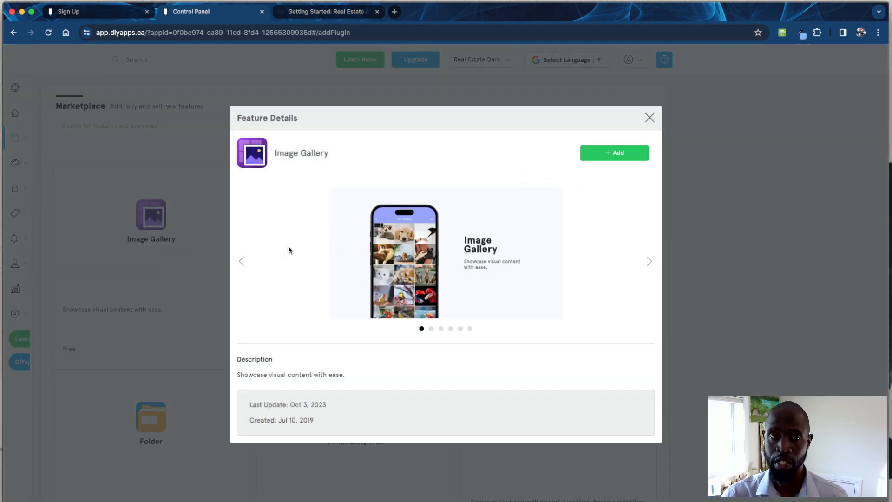
click(184, 217)
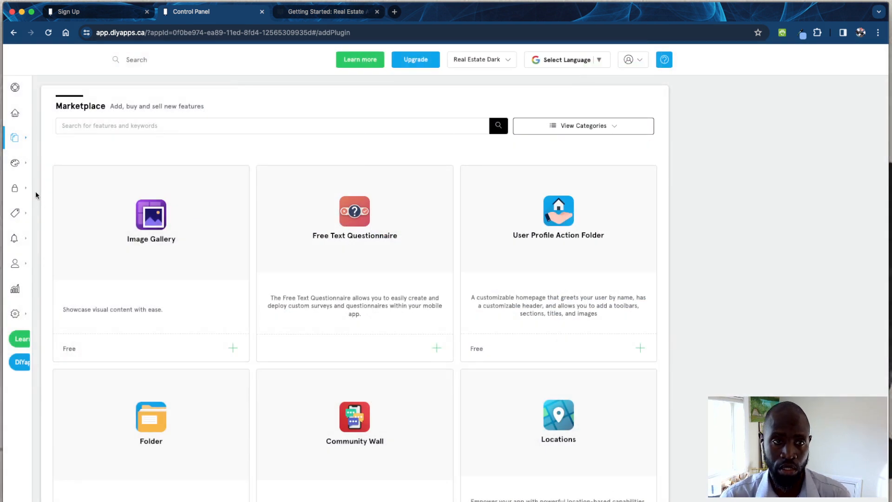
View the Side Menu settings, and close and reopen the side menu in the app preview to check its entries
mouse_move(19, 164)
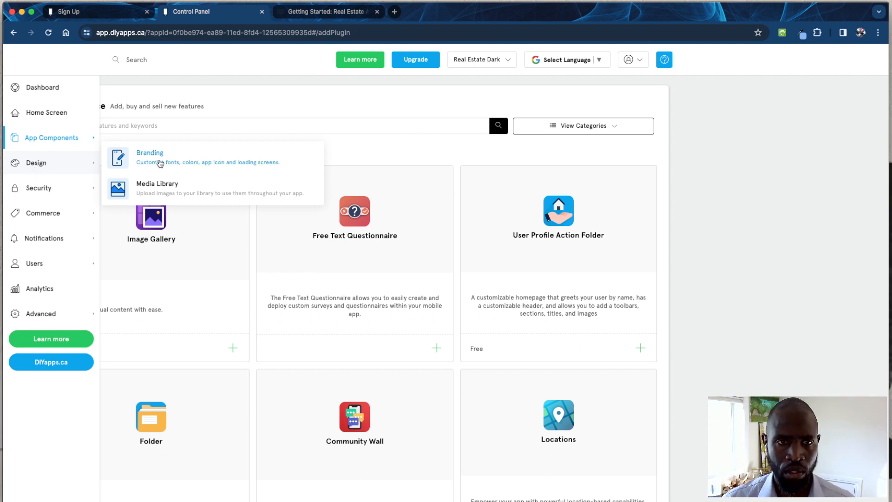
mouse_move(80, 139)
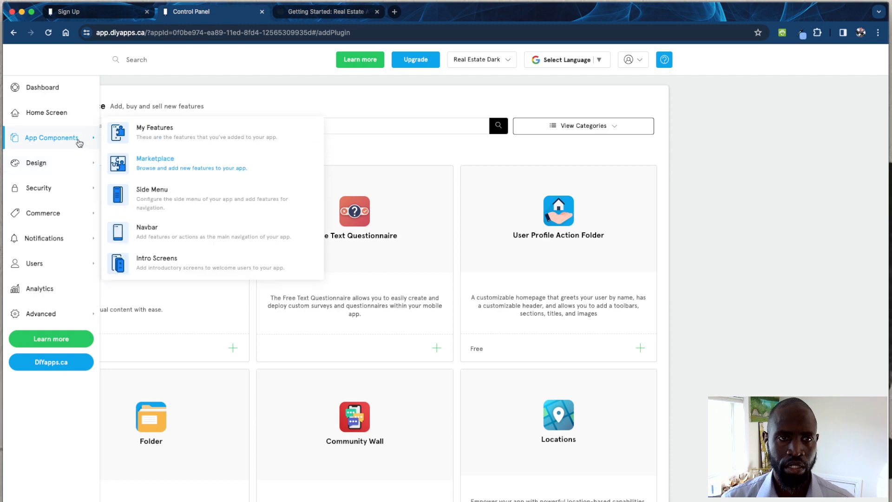
click(150, 191)
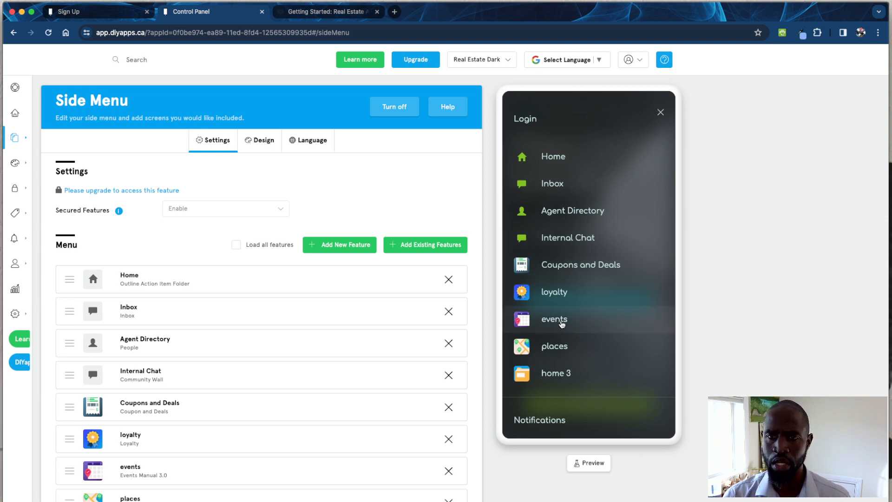
click(662, 114)
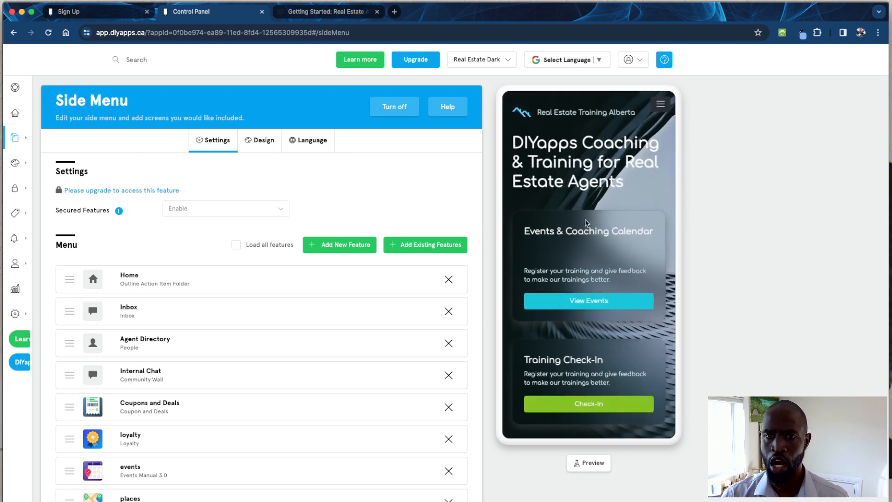
scroll(590, 260, down, 5)
scroll(590, 272, up, 5)
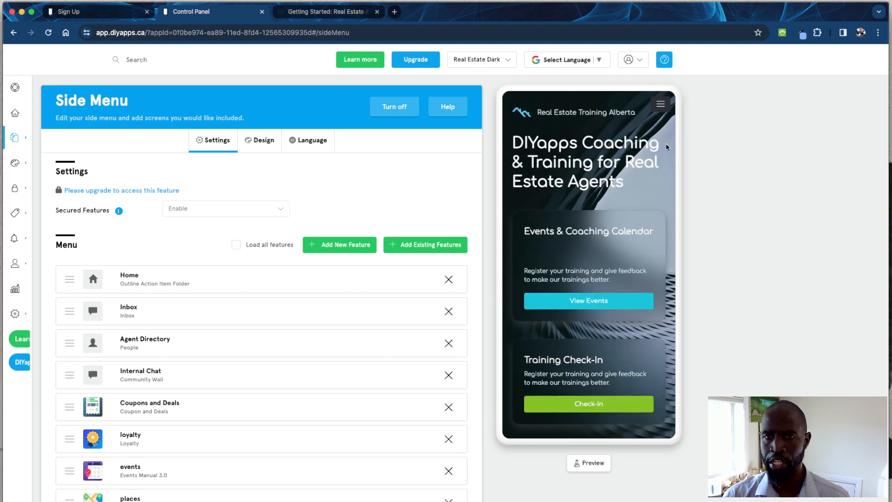
click(661, 105)
scroll(610, 228, down, 3)
scroll(587, 232, up, 3)
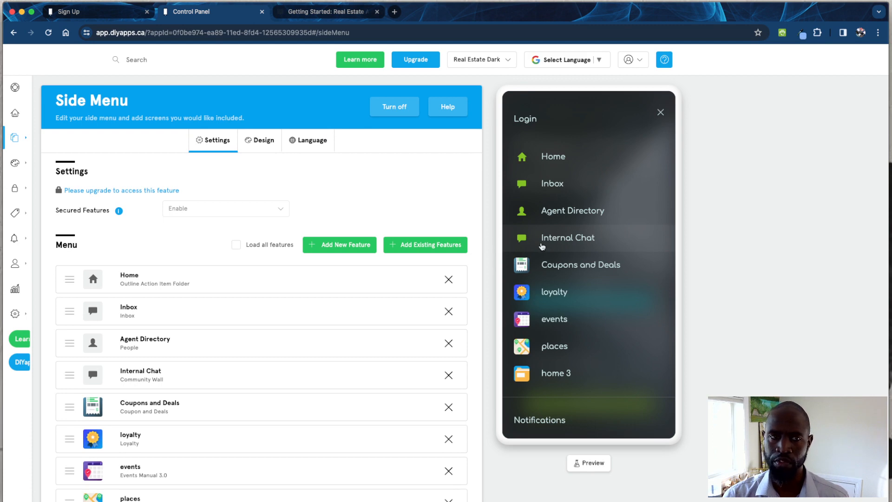
Turn on the app's fixed bottom Navbar
mouse_move(25, 147)
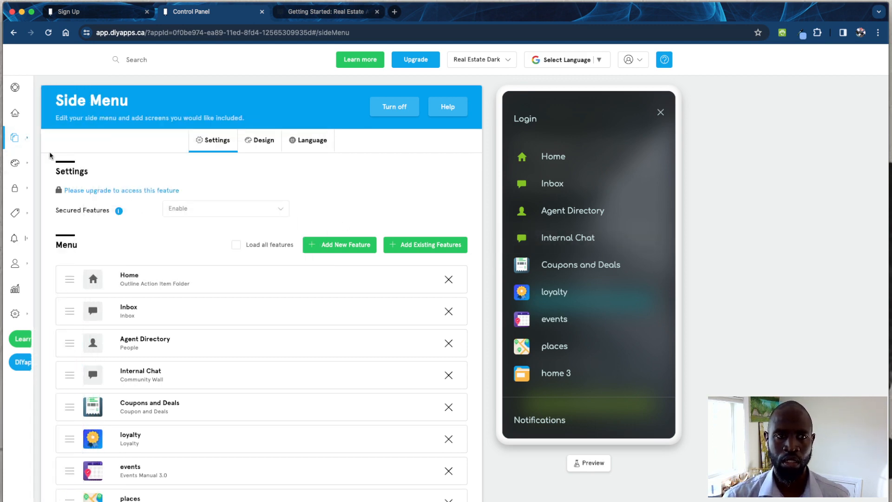
click(147, 228)
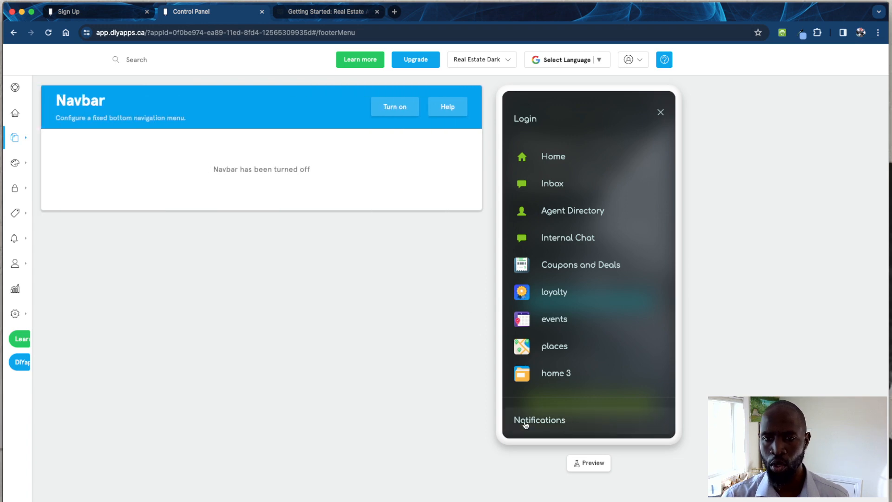
click(397, 115)
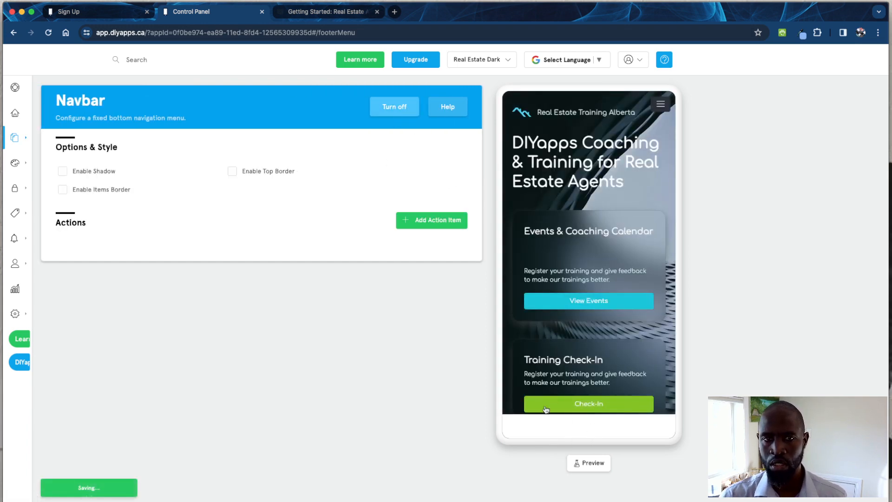
Add the Training Videos feature as a navbar action item and open it from the navbar in the app preview
click(411, 223)
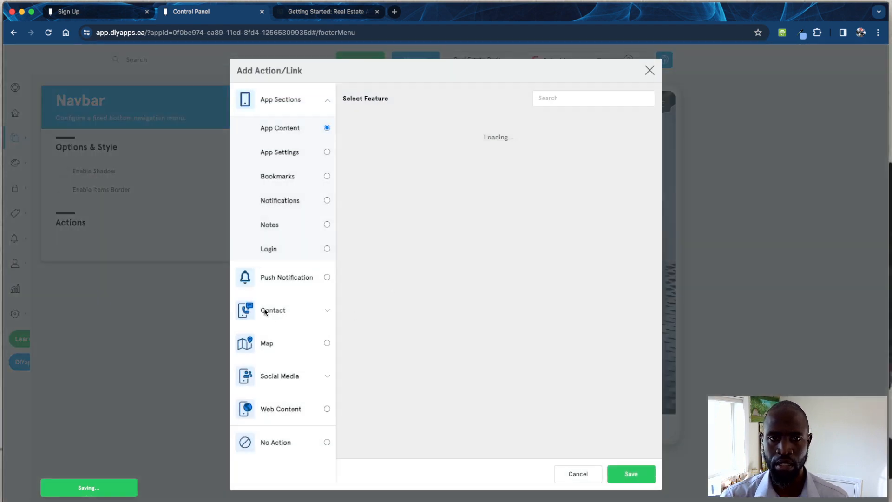
click(371, 141)
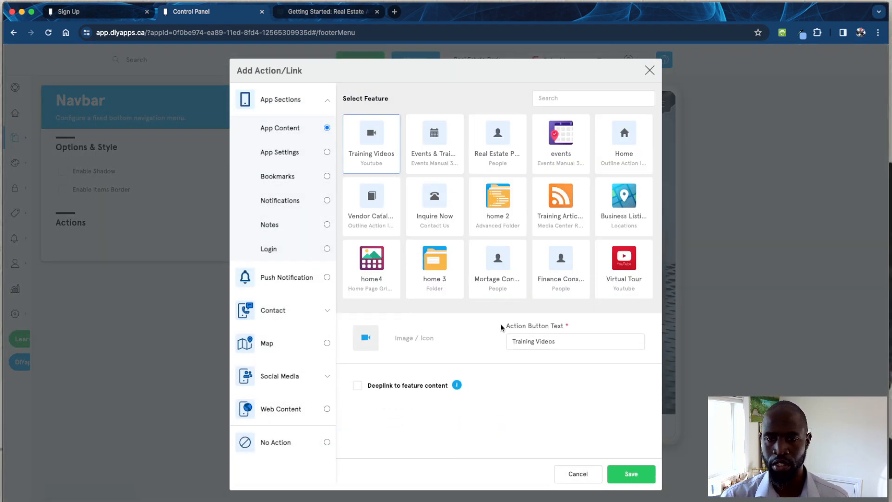
click(614, 469)
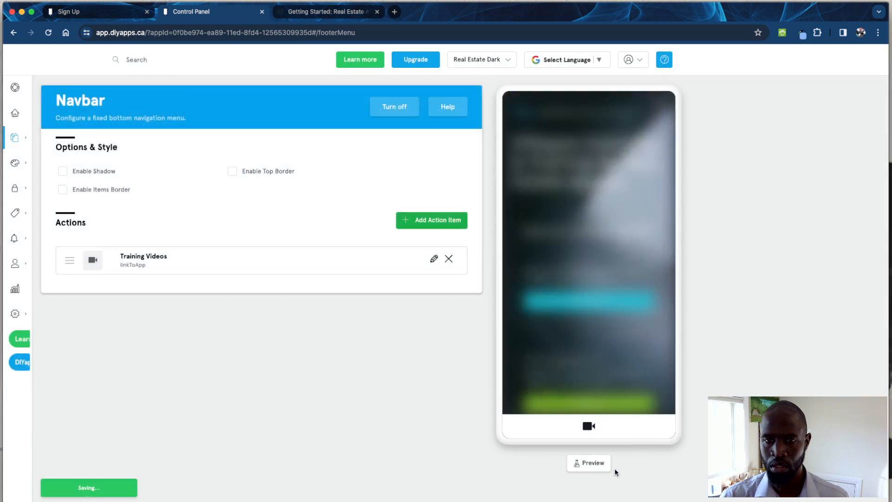
click(589, 426)
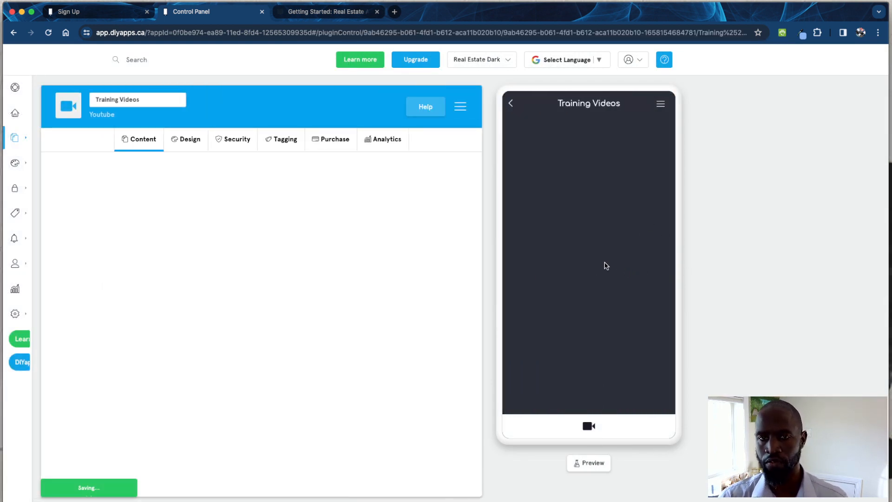
Return to the Navbar settings and turn off the app's fixed bottom navigation menu
mouse_move(26, 143)
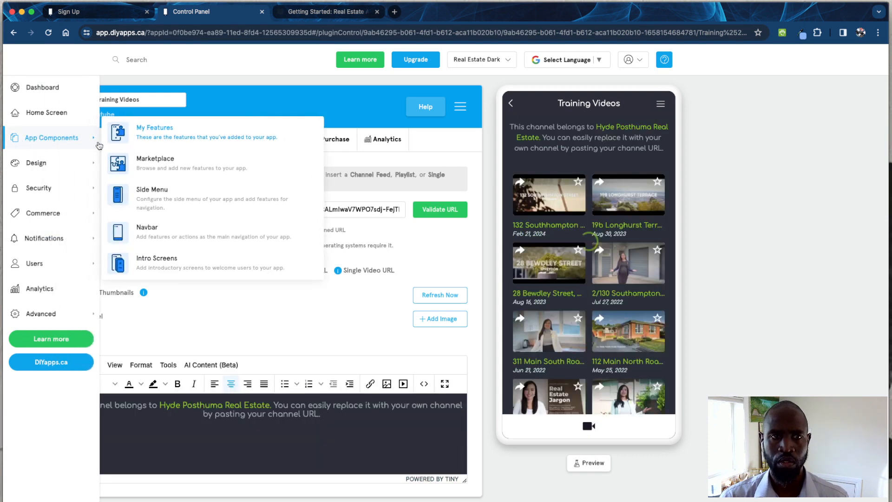
click(148, 229)
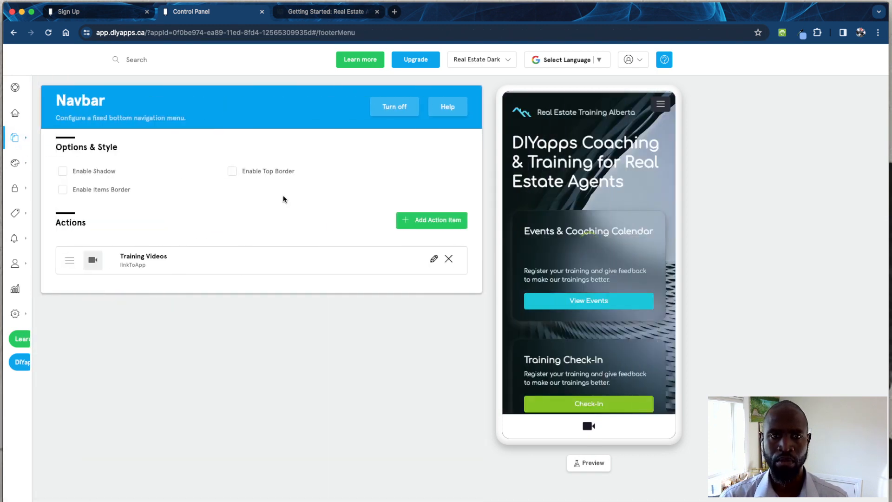
click(376, 113)
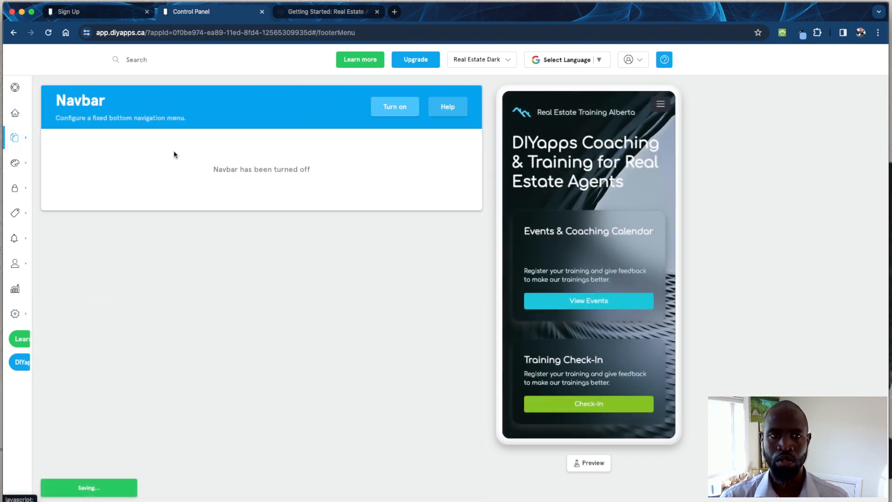
View the Intro Screens page among the app components
mouse_move(28, 167)
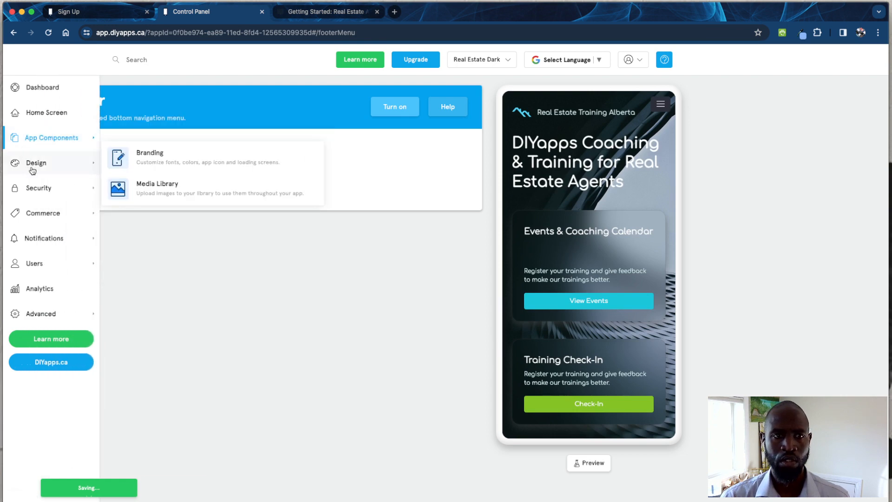
mouse_move(43, 144)
click(167, 263)
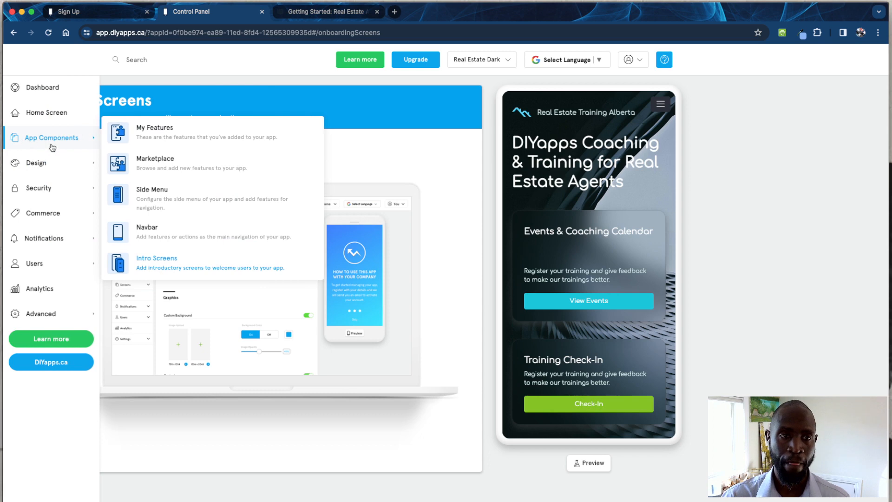
Open the app's Branding settings and review the app icons, App Icon Name and app loading screen
mouse_move(69, 168)
click(149, 163)
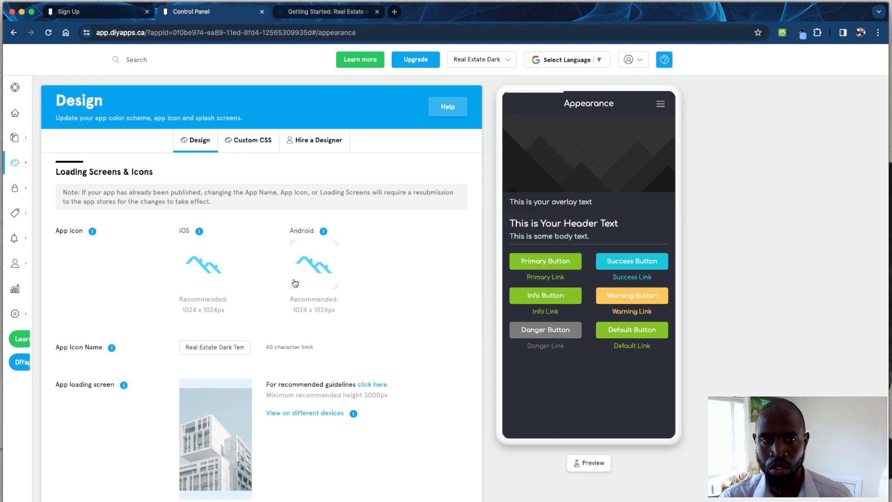
scroll(294, 278, down, 3)
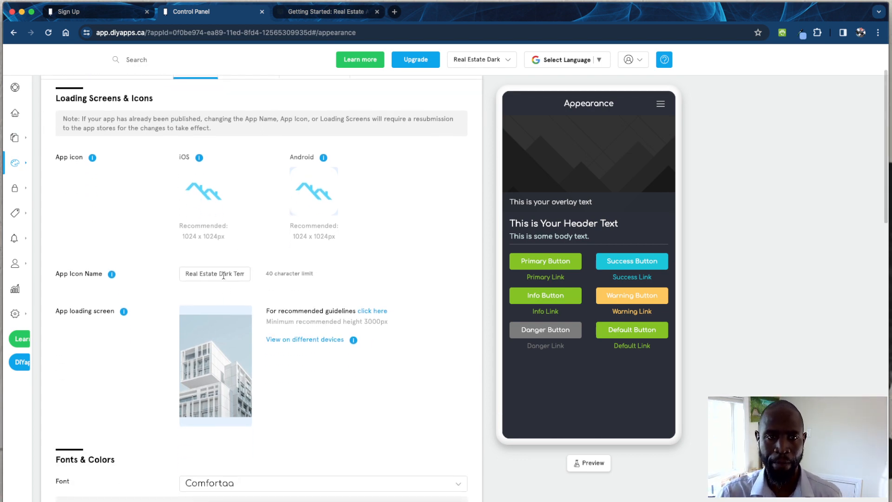
drag(223, 275, 252, 275)
scroll(254, 298, down, 3)
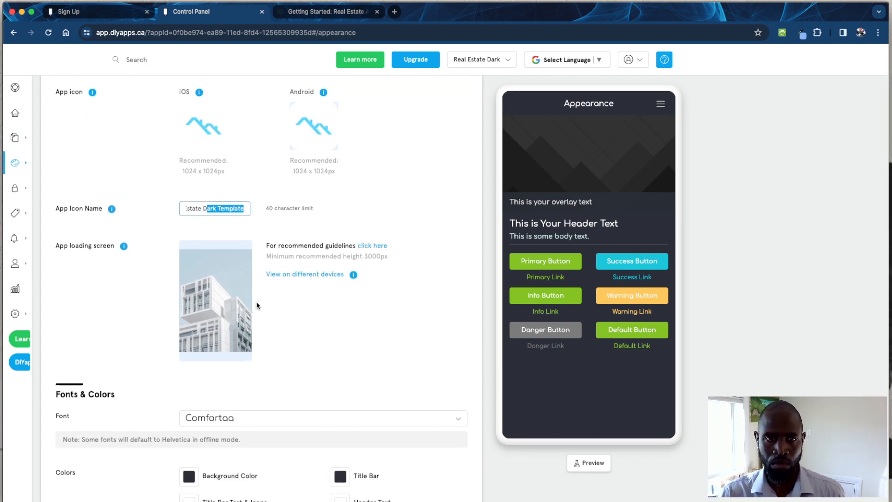
click(277, 297)
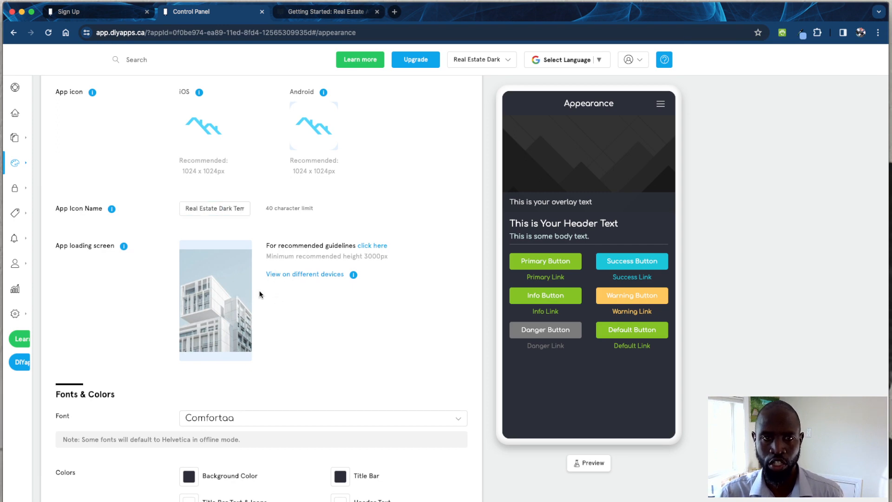
scroll(228, 303, down, 5)
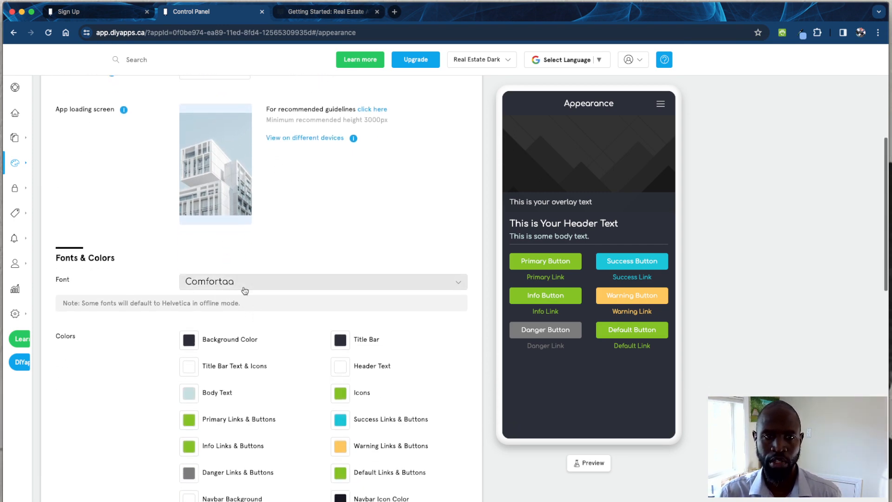
Try out the Architects Daughter and Helvetica fonts for the app
click(245, 290)
click(240, 313)
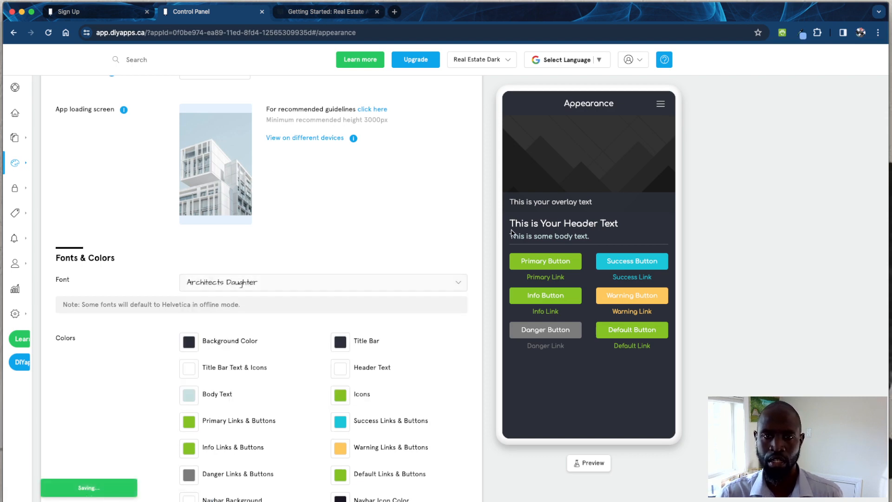
click(258, 288)
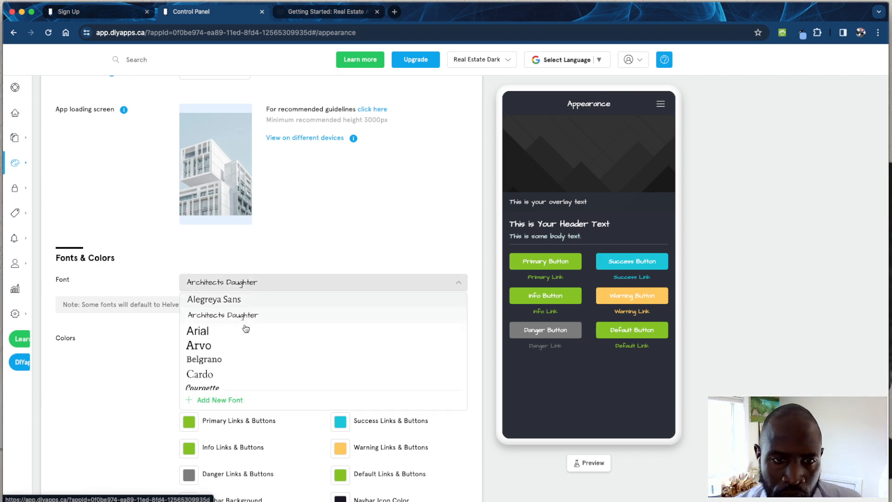
scroll(247, 360, down, 3)
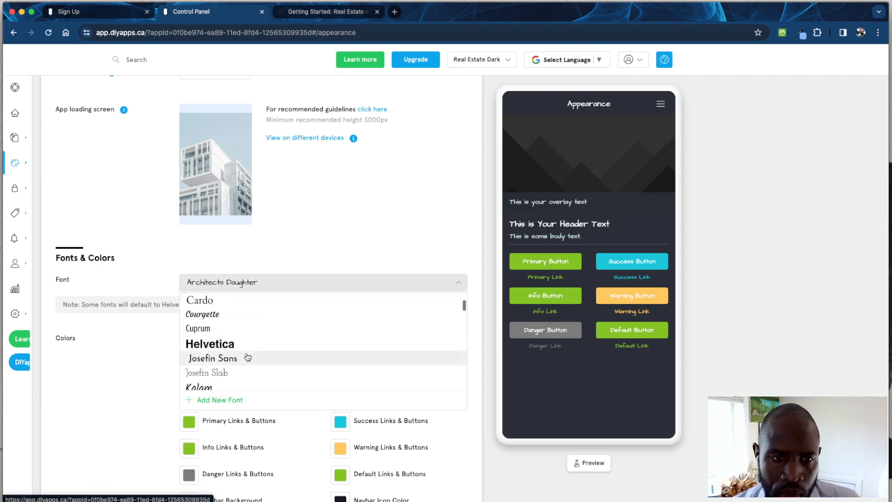
click(247, 352)
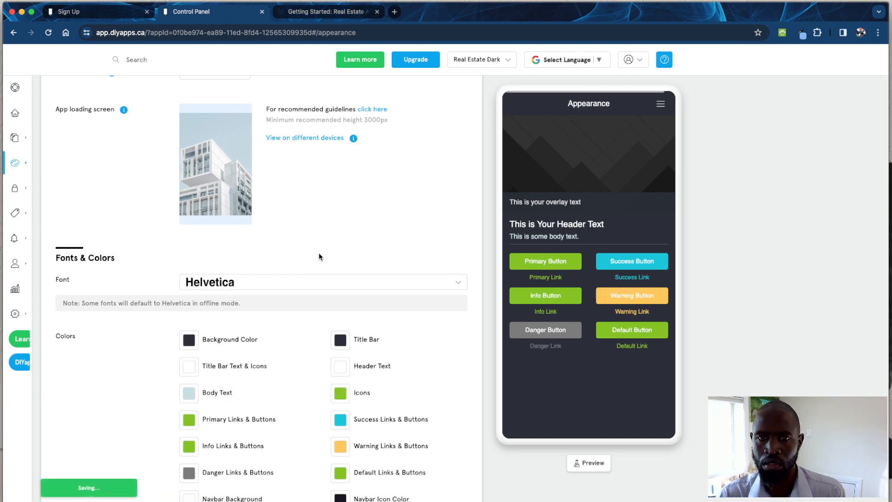
Set the app's font to Montserrat
click(223, 284)
scroll(229, 319, down, 5)
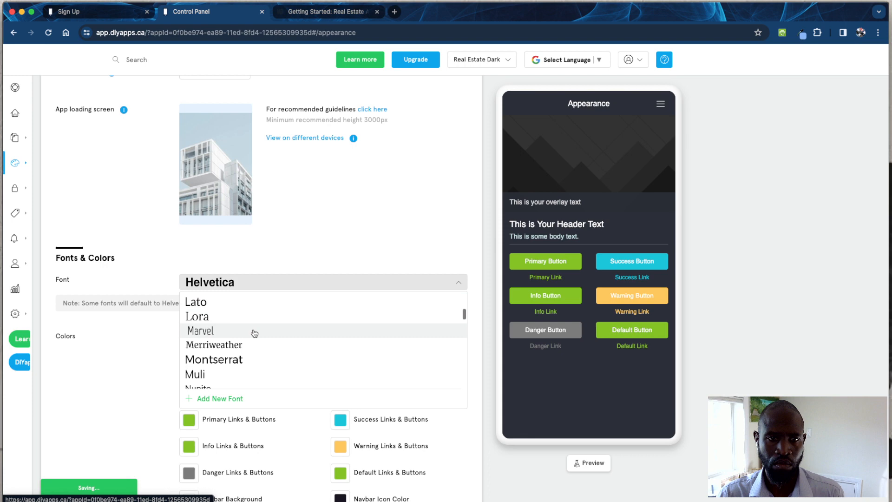
click(254, 356)
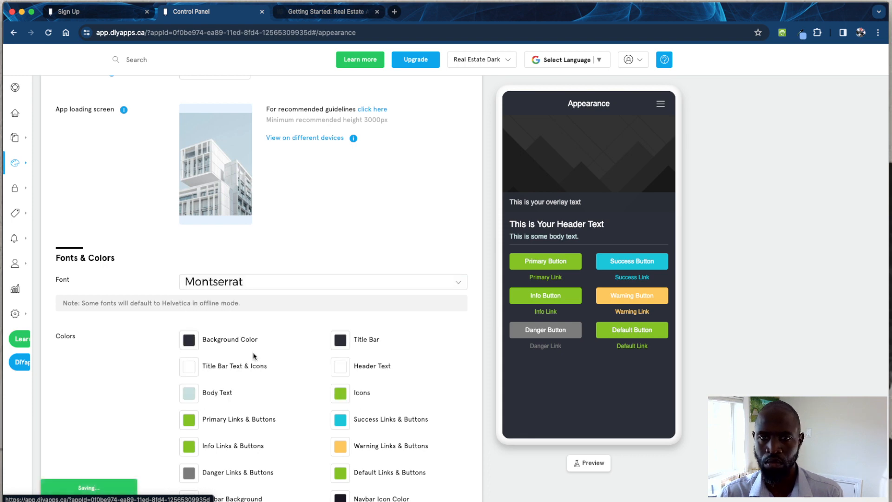
Examine the app's color settings, status bar color options and preset themes
scroll(226, 285, down, 2)
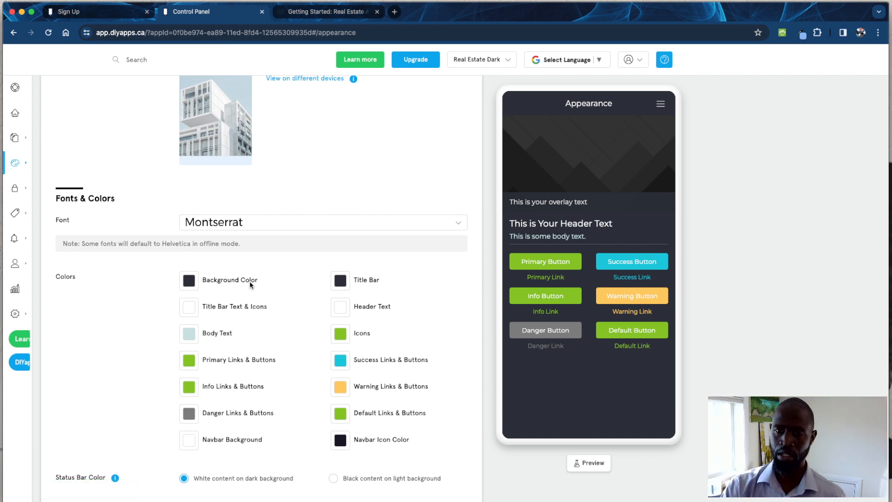
scroll(303, 382, down, 1)
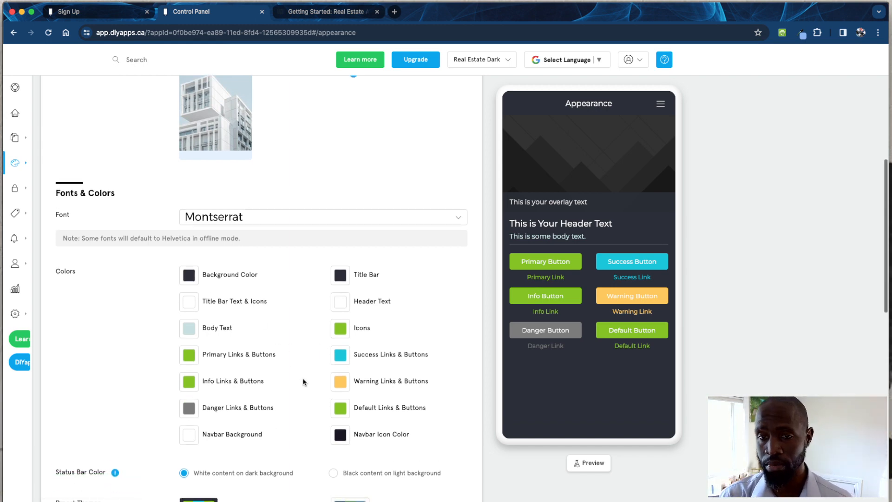
scroll(303, 382, down, 3)
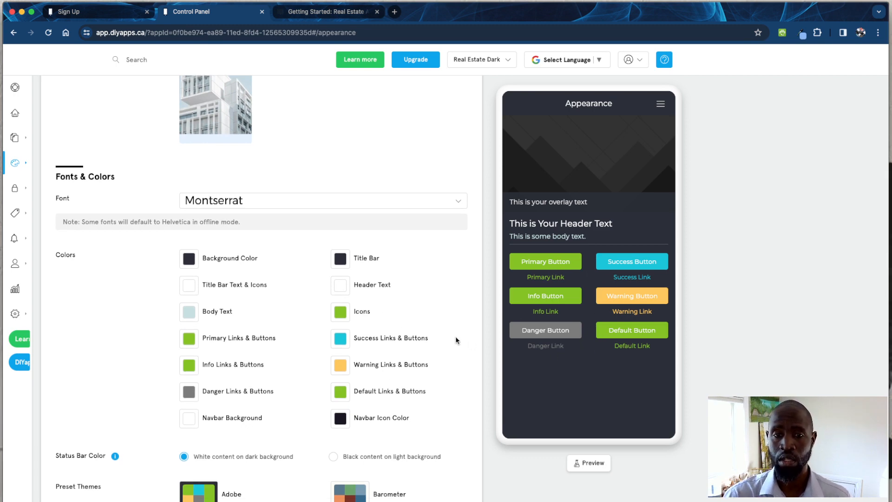
scroll(440, 334, down, 5)
scroll(229, 223, up, 7)
Open the app's Login Screen settings and view the Custom Registration option
mouse_move(14, 166)
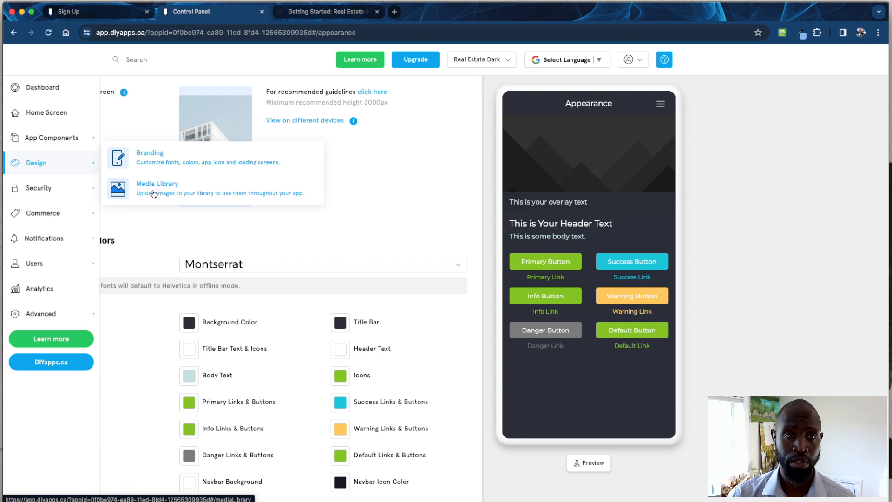
mouse_move(81, 194)
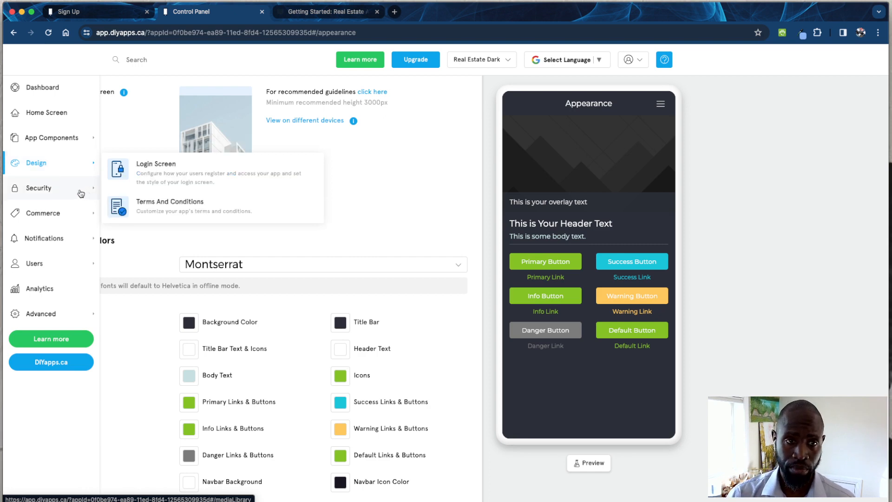
click(165, 179)
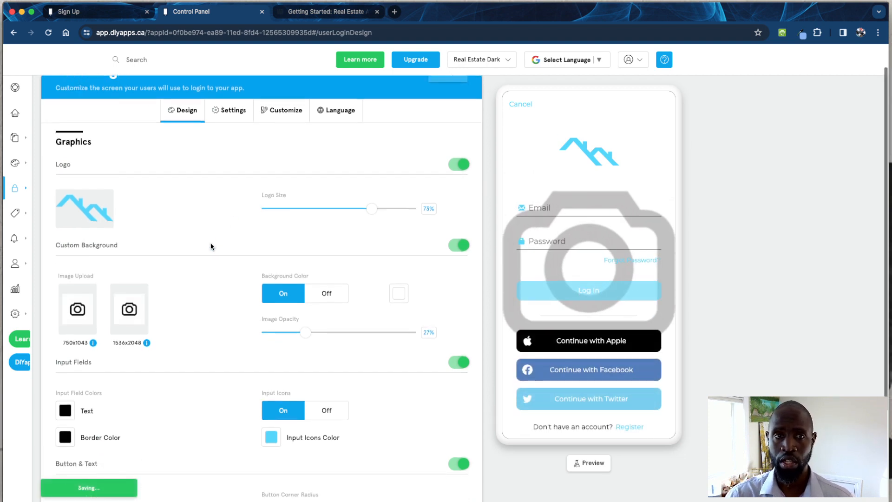
click(285, 147)
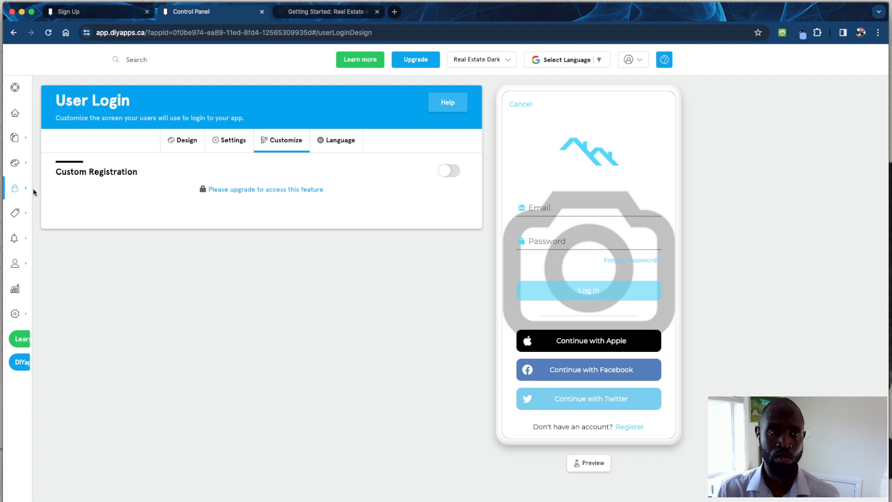
Look over the Security, Commerce, Notifications and Users options and open the App Analytics page
mouse_move(94, 192)
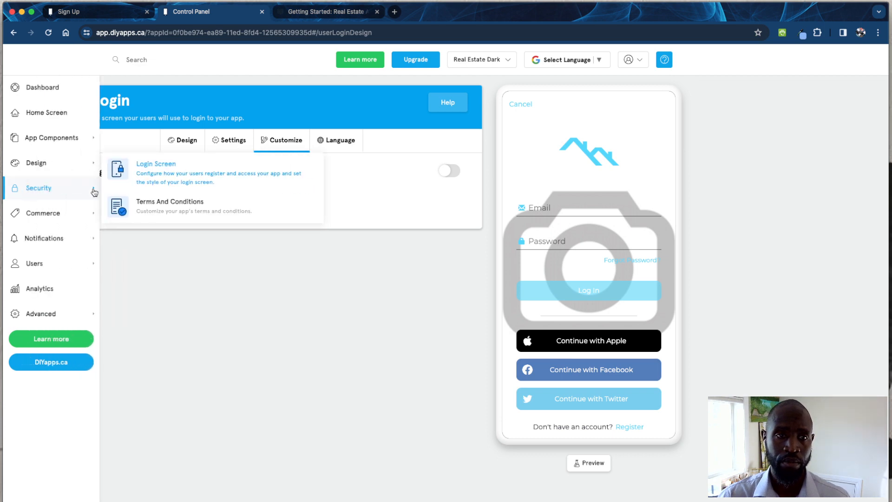
mouse_move(90, 210)
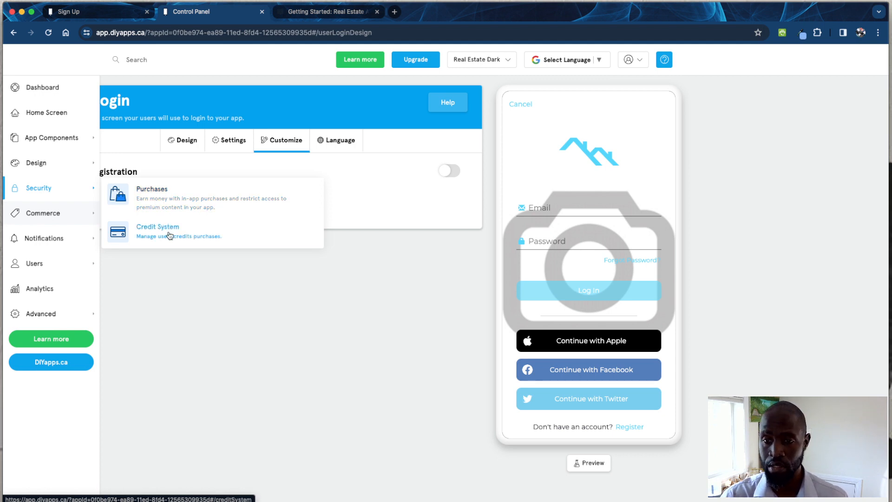
mouse_move(60, 238)
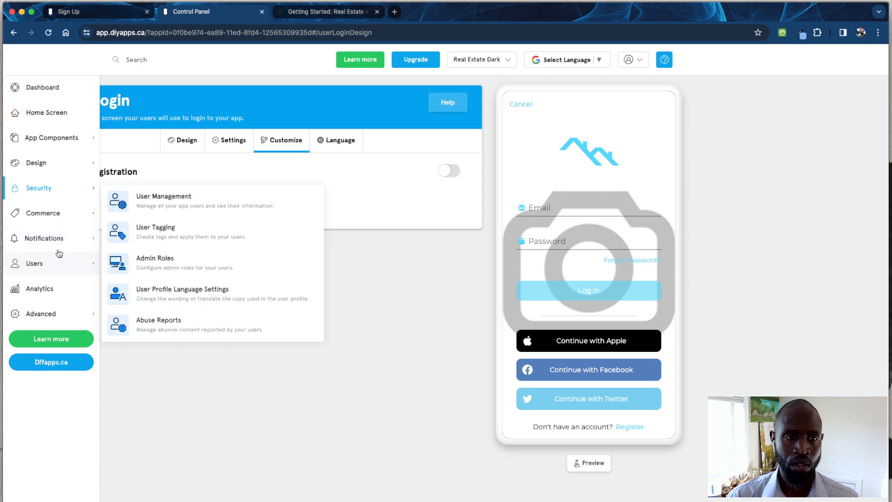
mouse_move(63, 268)
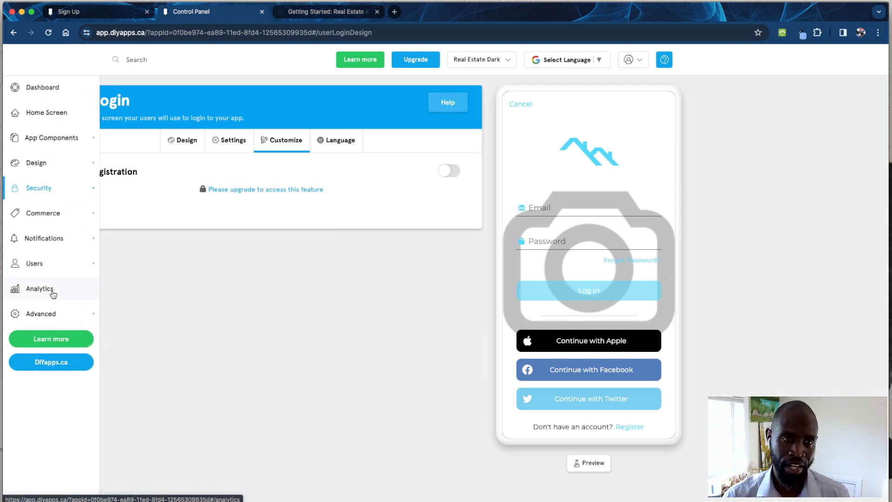
click(52, 292)
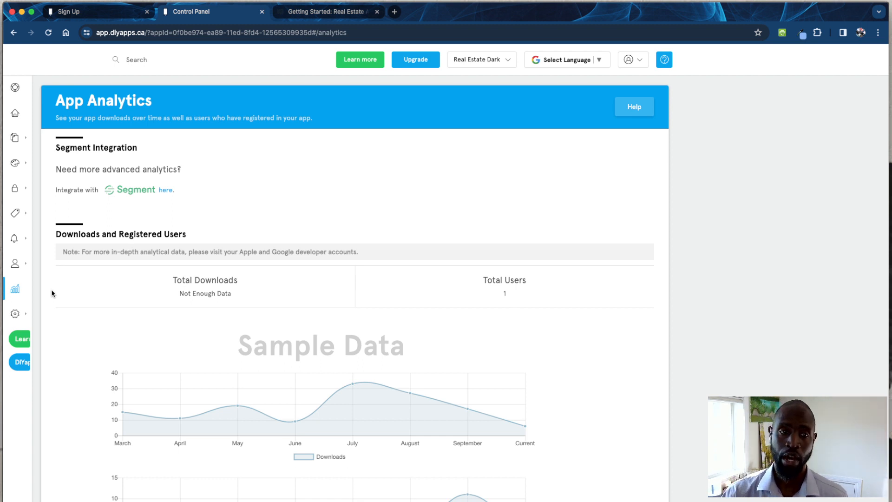
Return to the Home Screen editor, view the Preview App on Phone dialog, and cancel it without sending
mouse_move(28, 297)
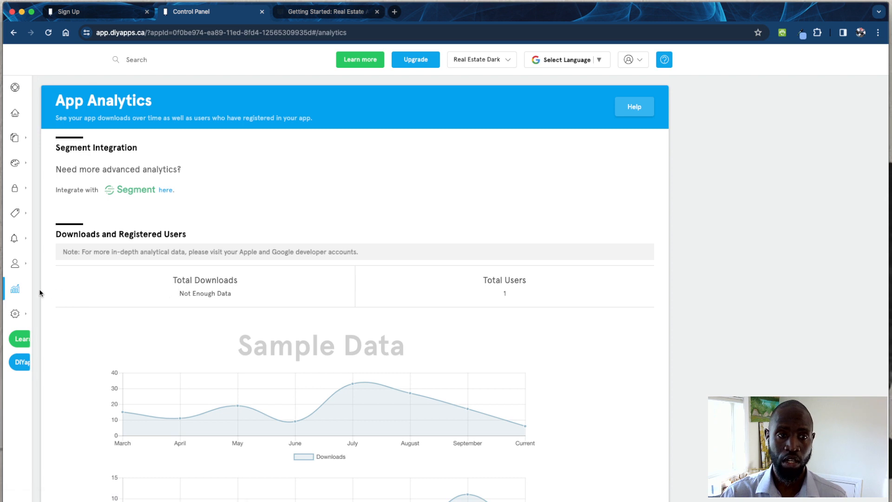
mouse_move(49, 314)
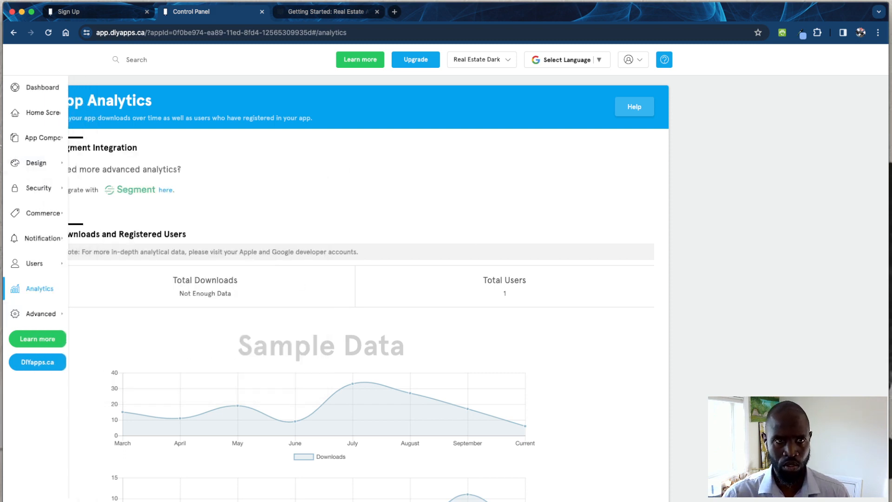
click(33, 115)
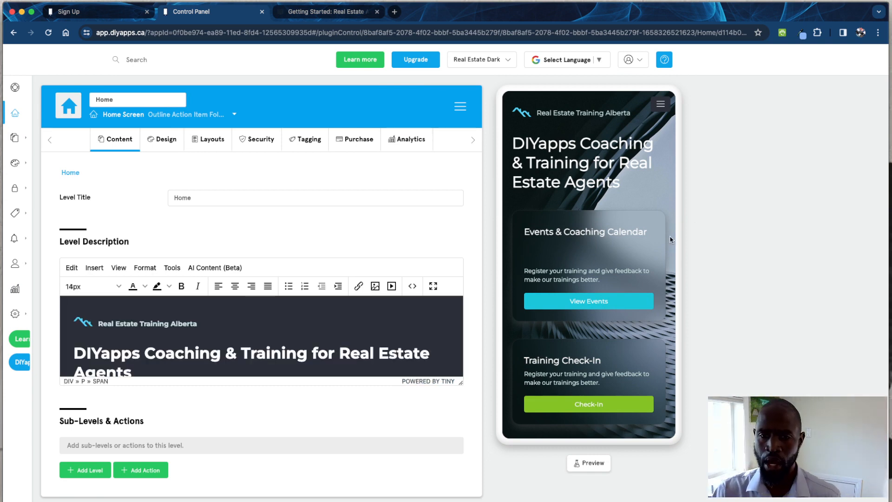
click(588, 462)
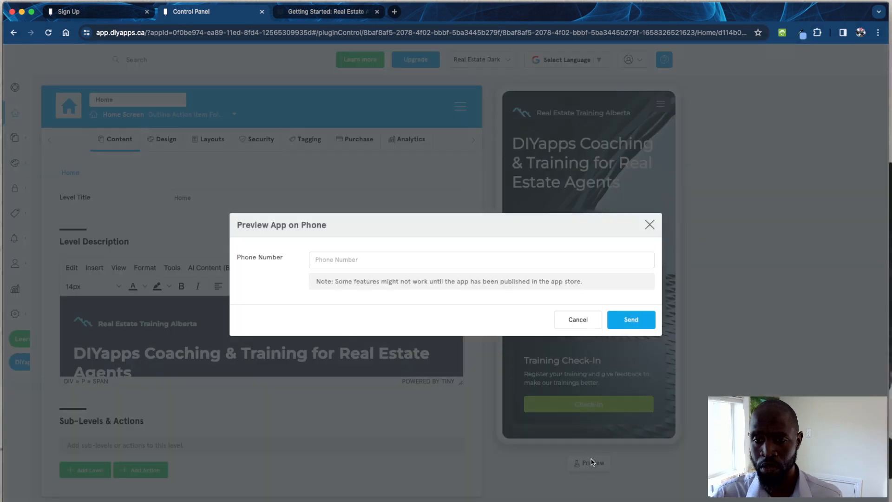
click(424, 260)
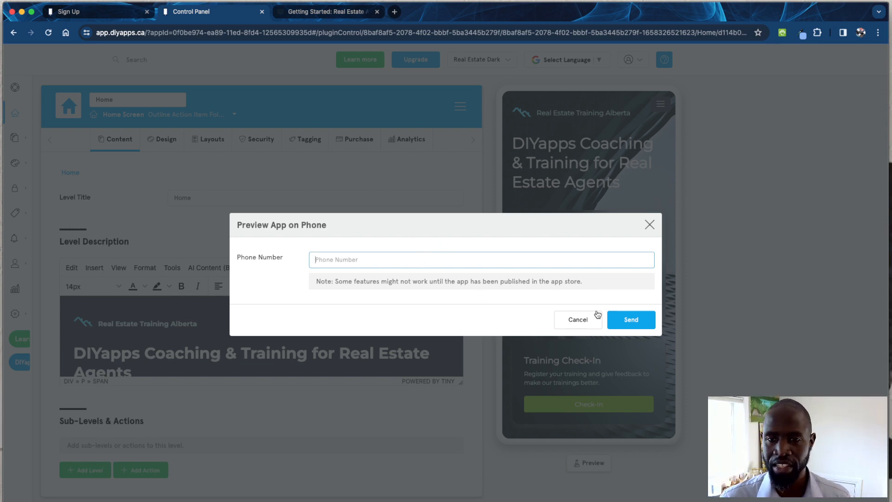
click(574, 319)
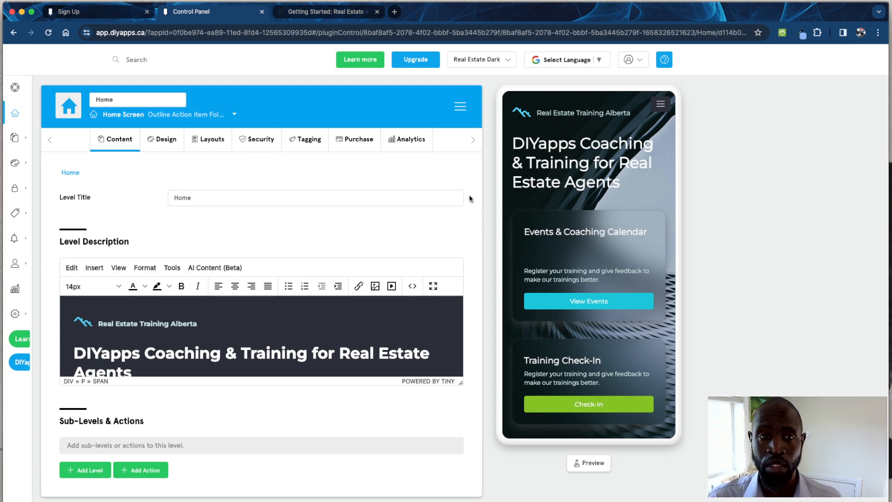
View the list of languages available for the control panel and close it without choosing one
mouse_move(20, 90)
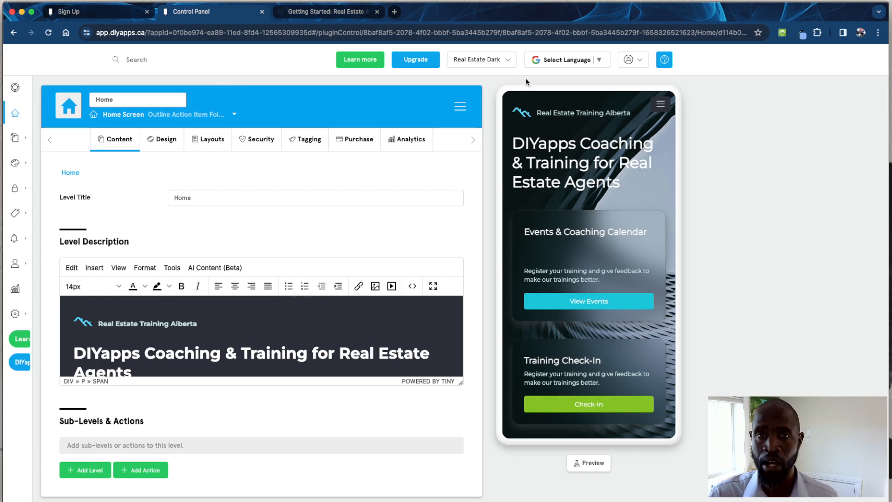
click(599, 66)
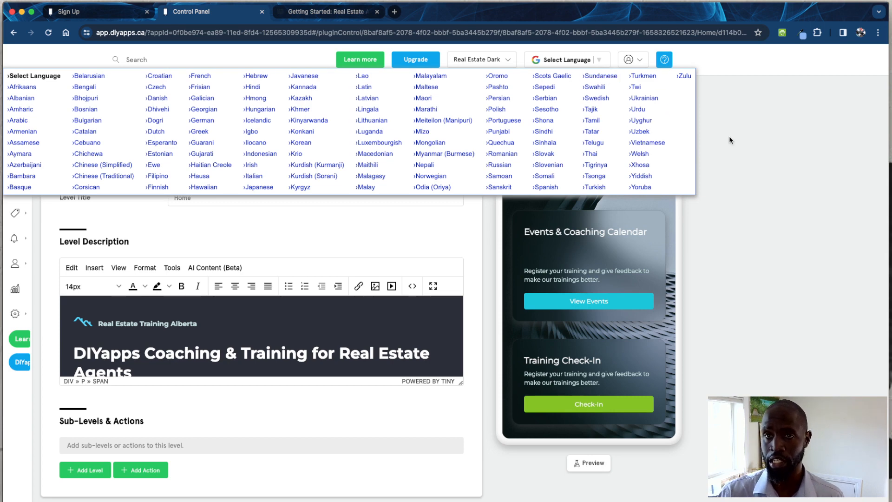
click(716, 166)
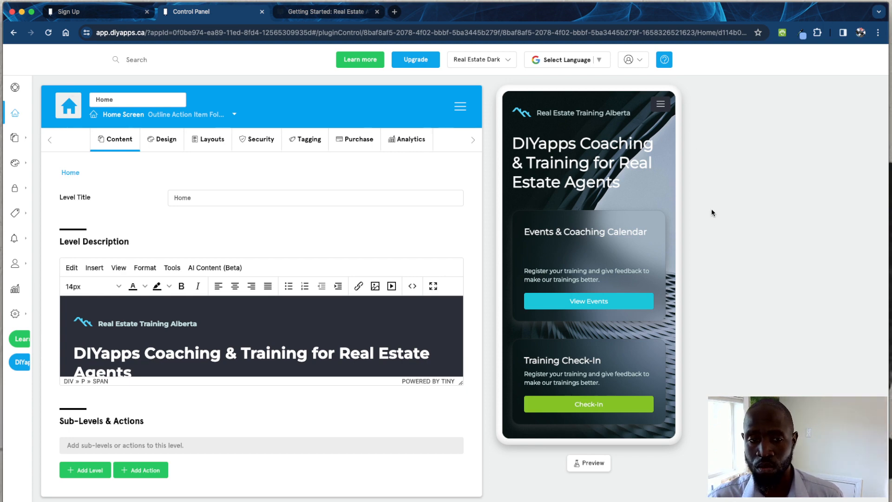
scroll(711, 209, down, 1)
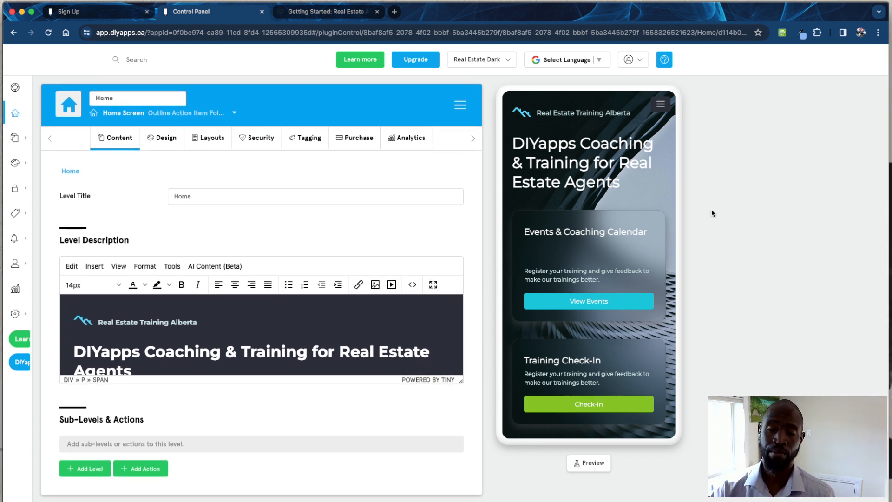